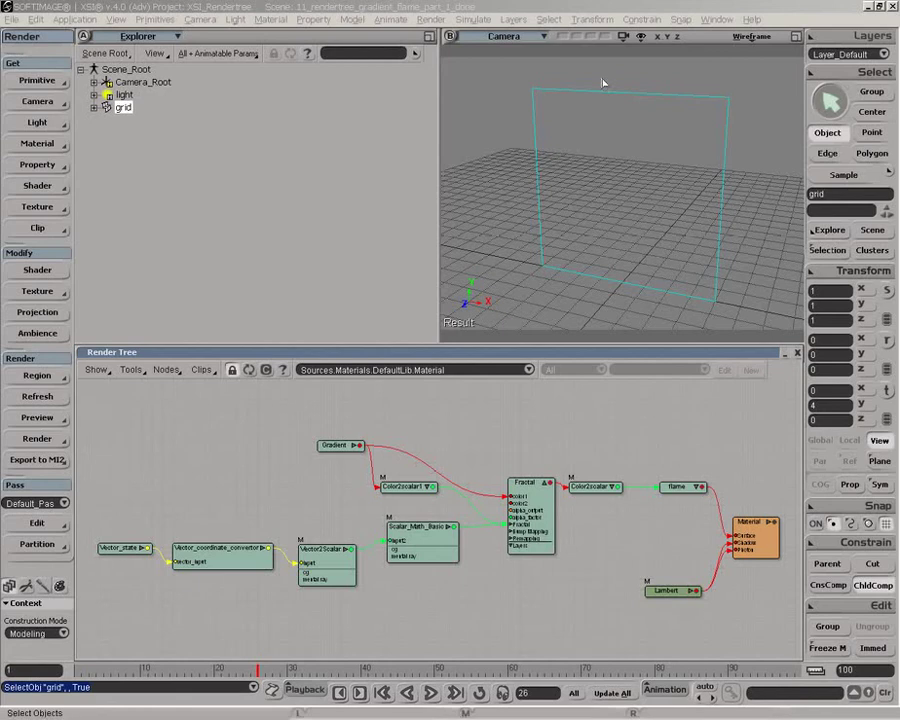
Pan the flame material's render tree into view and select the flame shader node
{"action": "left_click", "coordinate": [606, 12]}
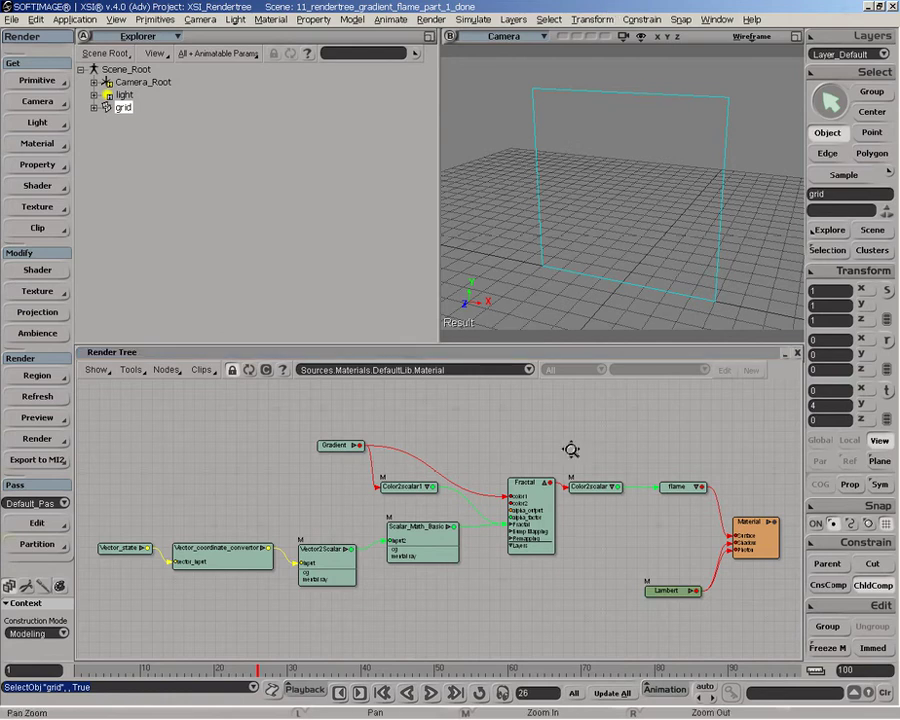
{"action": "left_click_drag", "start_coordinate": [564, 448], "coordinate": [568, 435]}
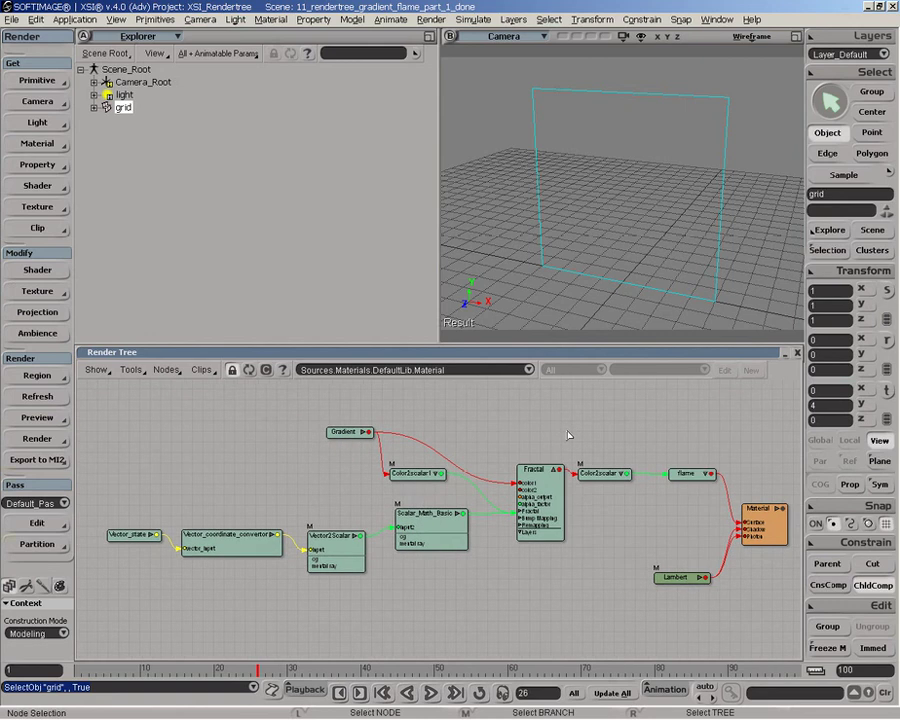
{"action": "left_click", "coordinate": [672, 476]}
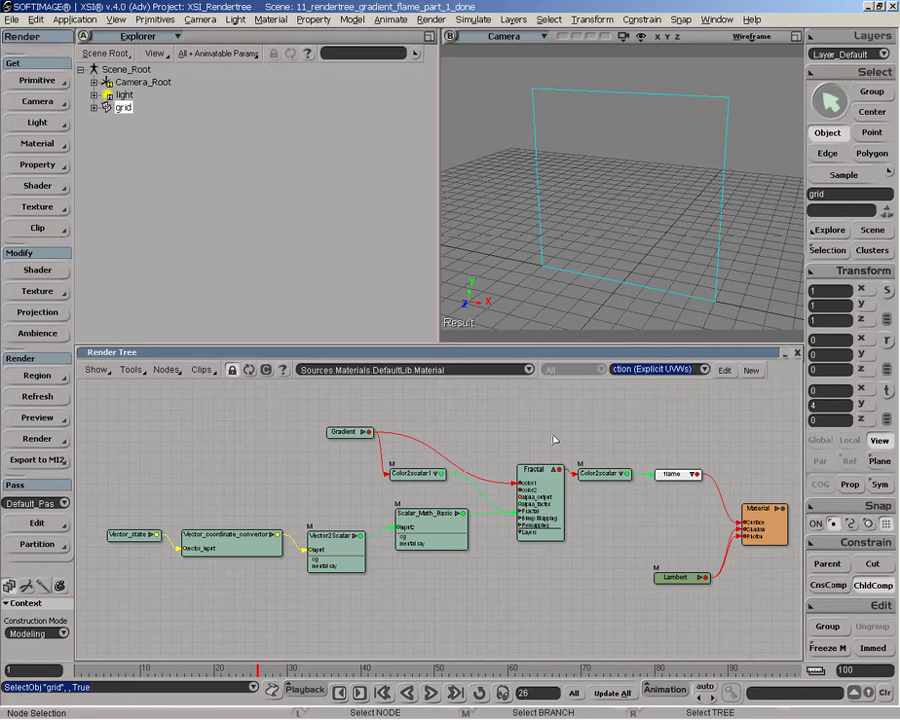
Add a Sprite shader node beside the flame node and open the flame gradient's properties
{"action": "left_click", "coordinate": [172, 369]}
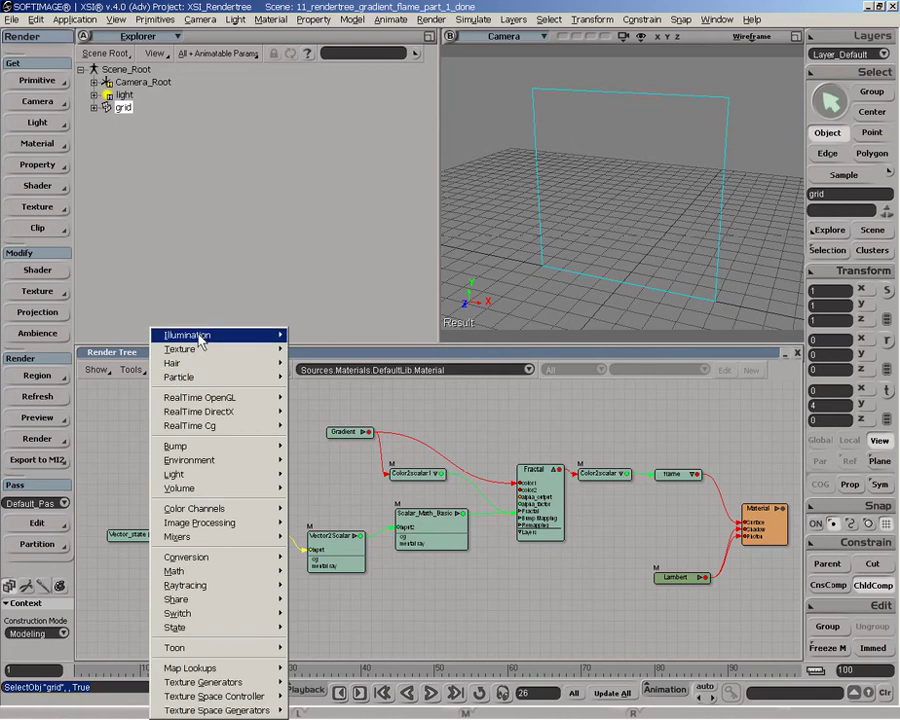
{"action": "mouse_move", "coordinate": [220, 335]}
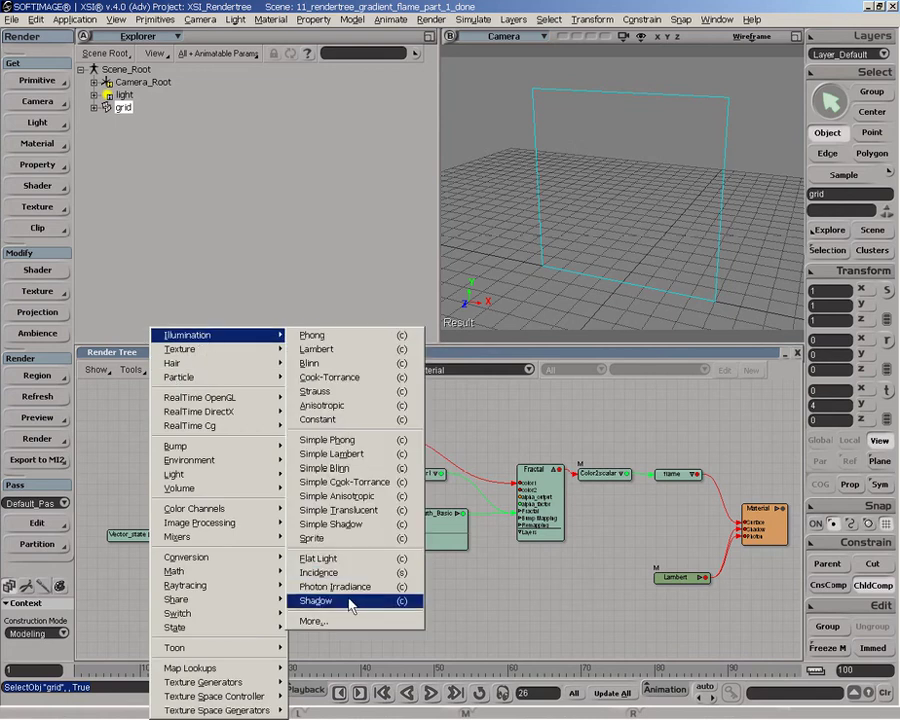
{"action": "left_click", "coordinate": [352, 540]}
{"action": "left_click_drag", "start_coordinate": [434, 408], "coordinate": [670, 436]}
{"action": "left_click", "coordinate": [530, 468]}
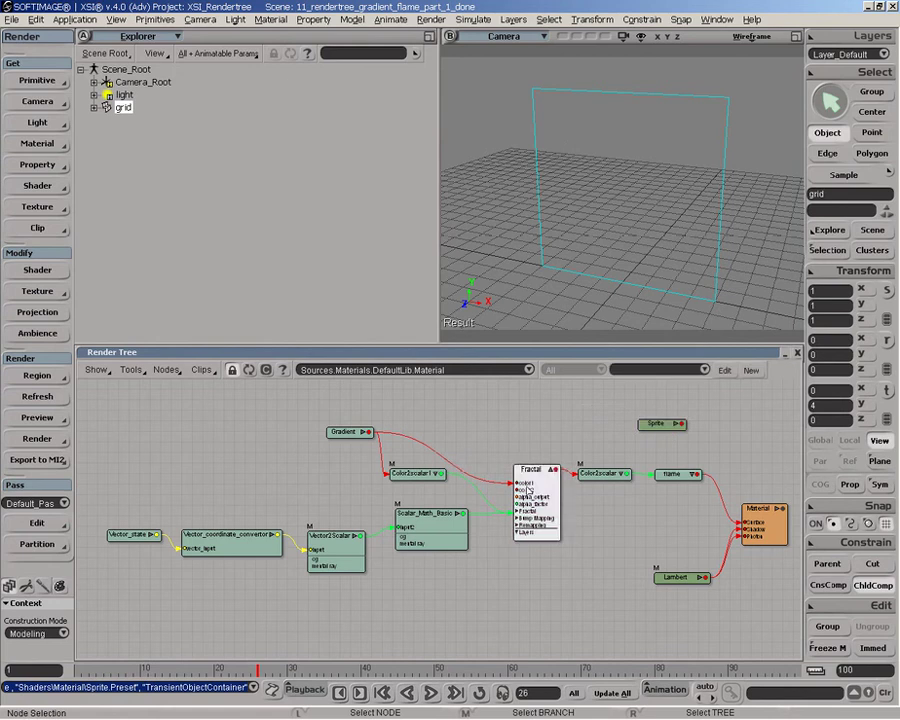
{"action": "double_click", "coordinate": [676, 476]}
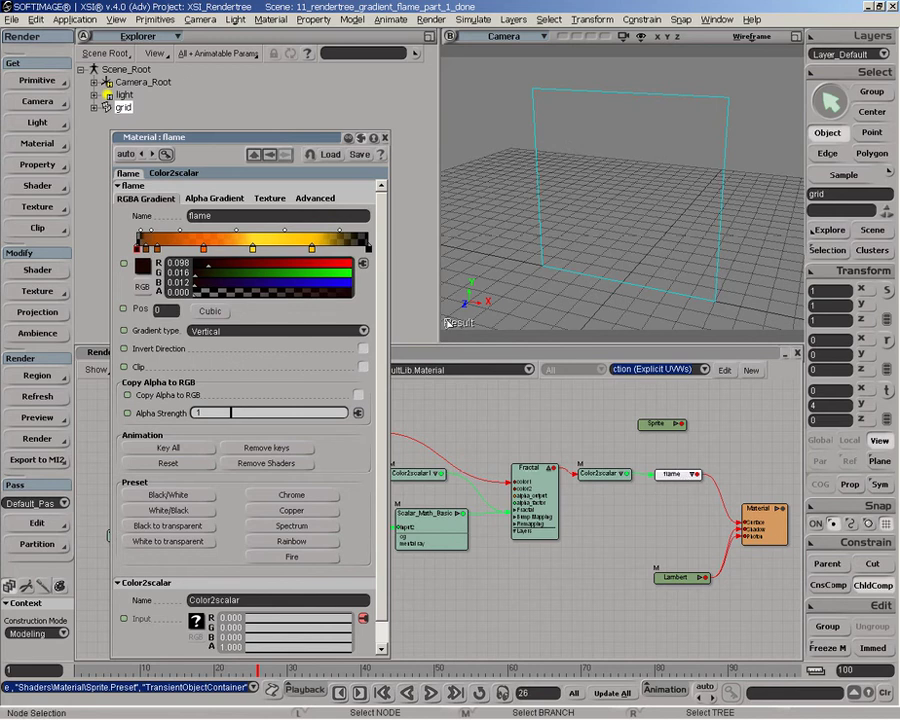
Wire flame into Sprite, and Sprite into the material's surface and shadow ports
{"action": "left_click", "coordinate": [384, 138]}
{"action": "left_click", "coordinate": [735, 433]}
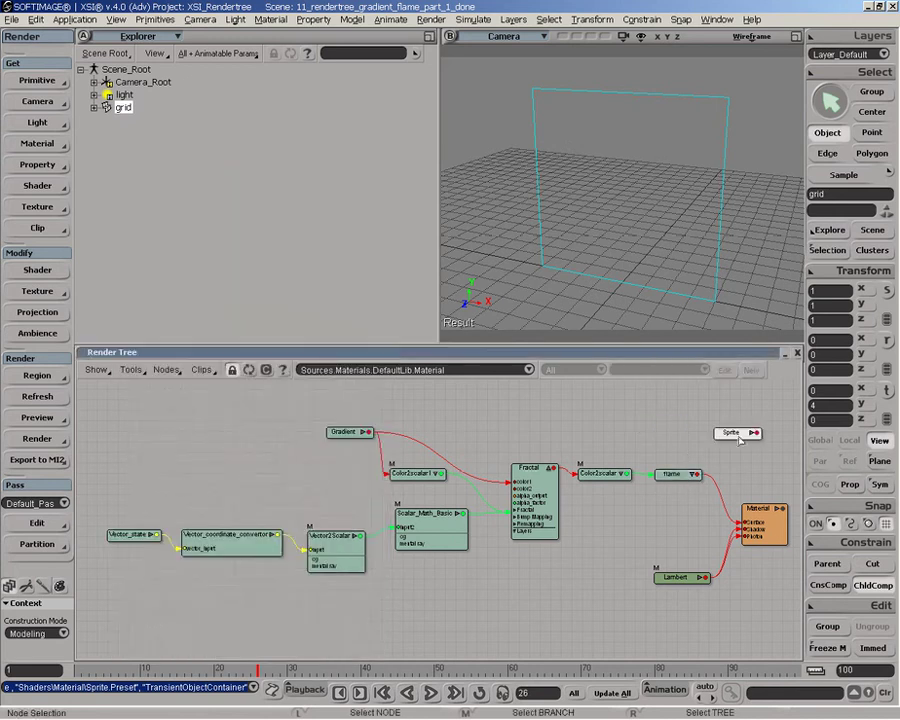
{"action": "left_click", "coordinate": [753, 433]}
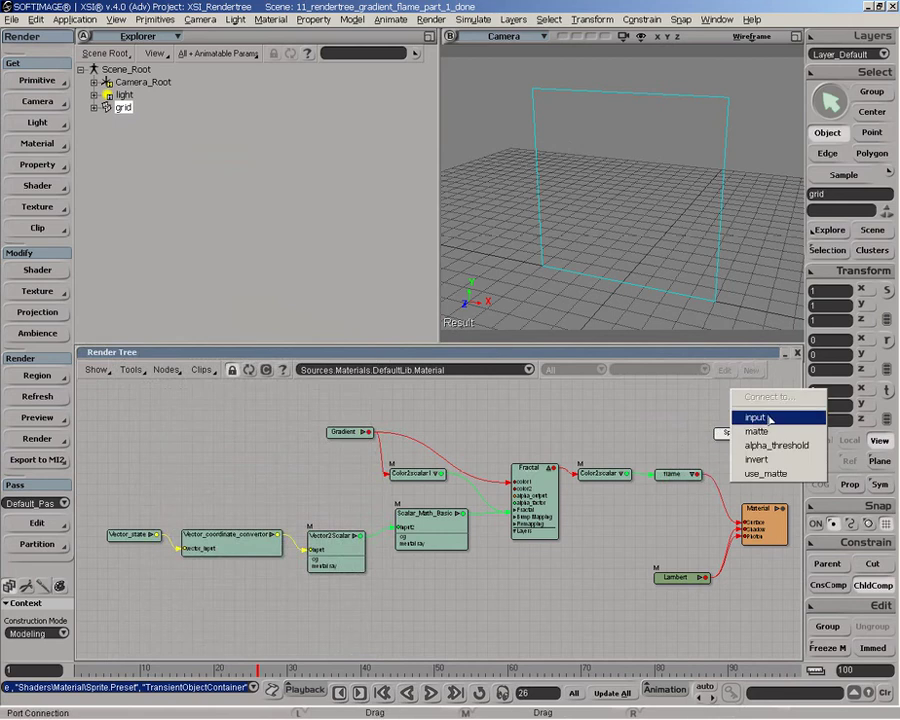
{"action": "left_click", "coordinate": [770, 418]}
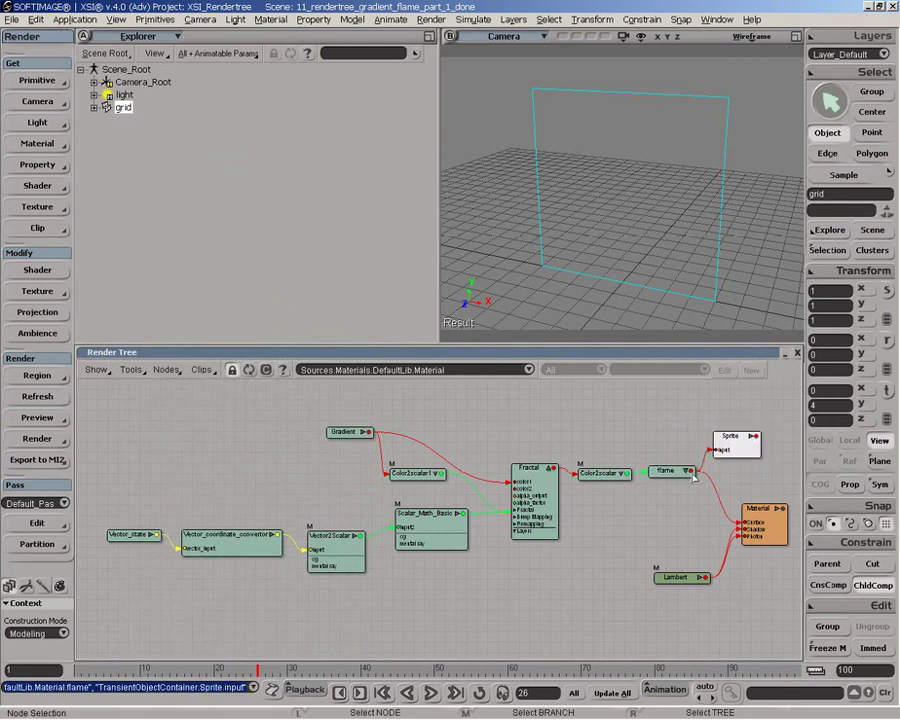
{"action": "left_click_drag", "start_coordinate": [755, 437], "coordinate": [762, 520]}
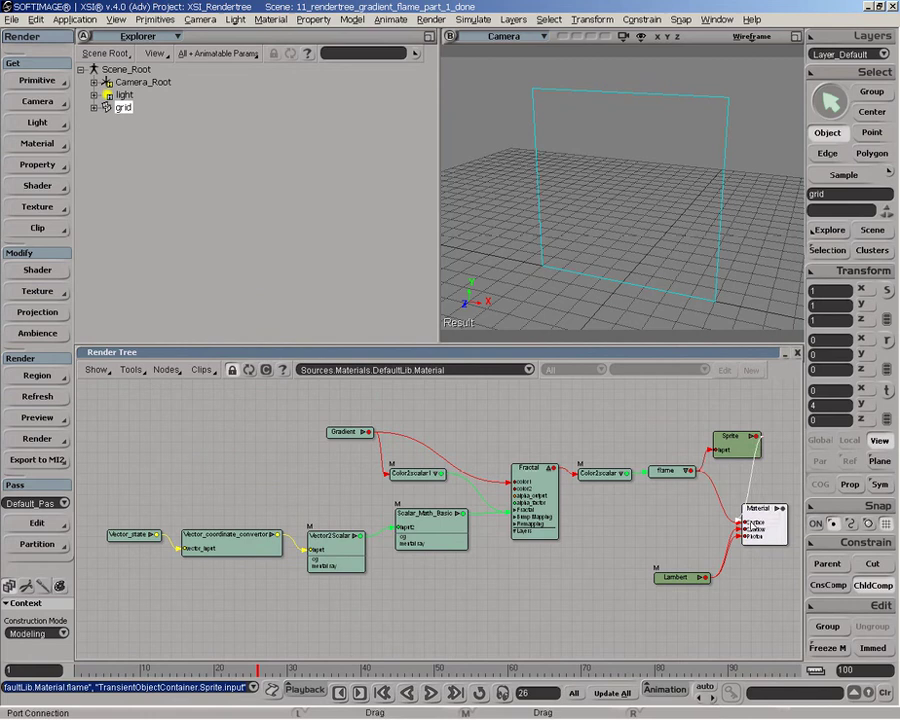
{"action": "left_click", "coordinate": [768, 529]}
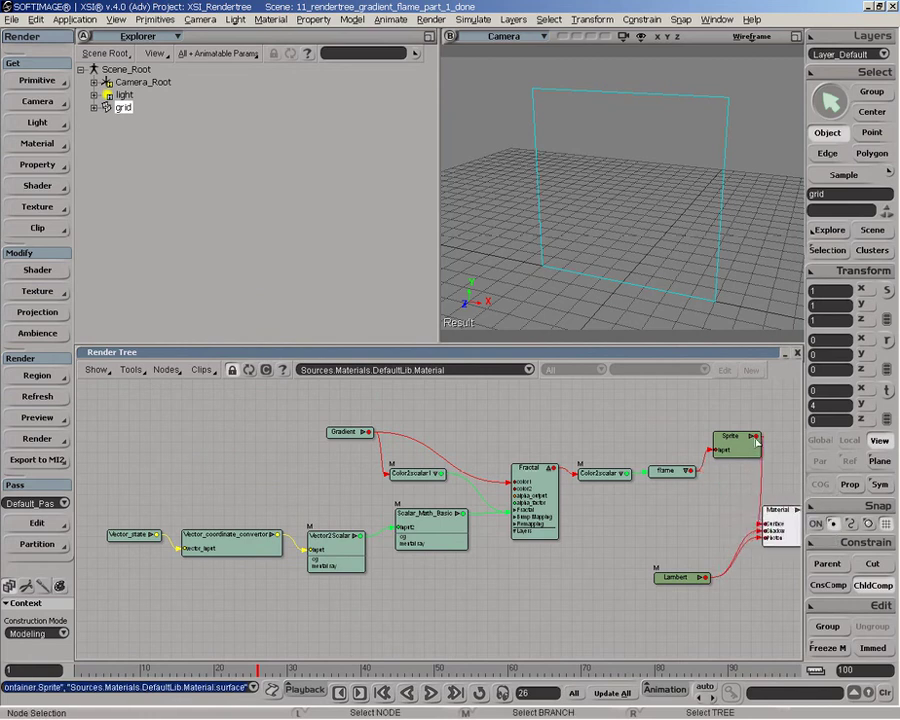
{"action": "left_click_drag", "start_coordinate": [767, 529], "coordinate": [797, 537]}
{"action": "left_click", "coordinate": [822, 537]}
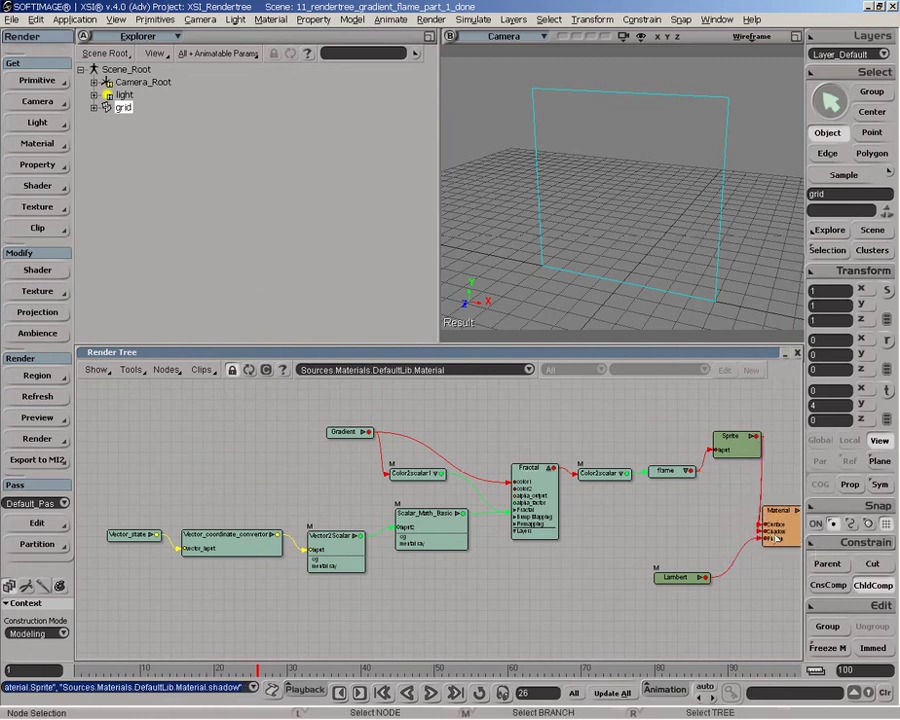
Delete the Lambert node, move Sprite beside flame, and reframe the render tree
{"action": "left_click", "coordinate": [682, 579]}
{"action": "key", "text": "Delete"}
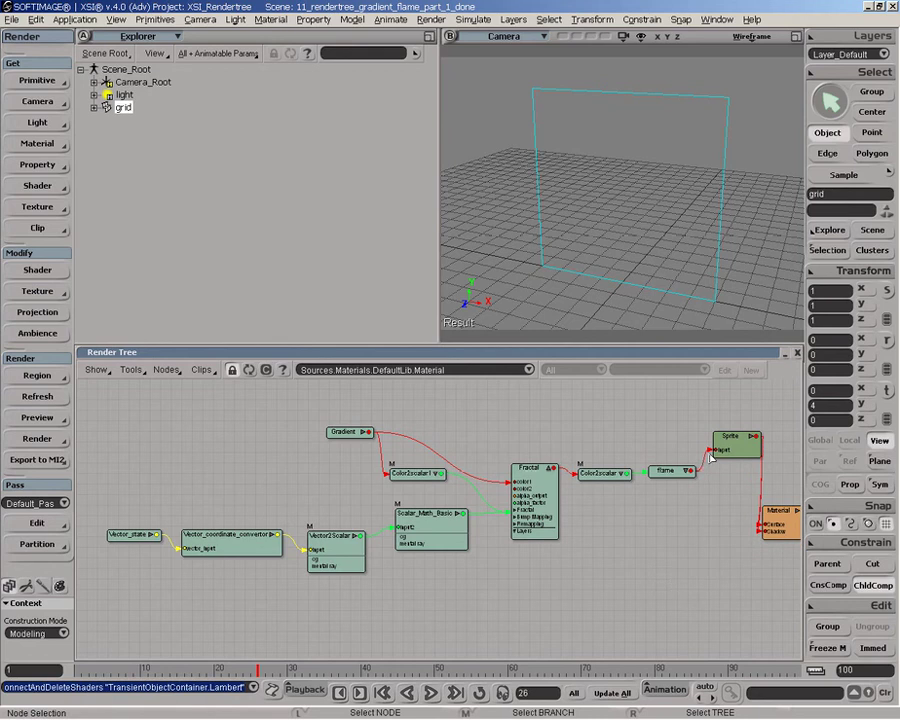
{"action": "left_click_drag", "start_coordinate": [755, 455], "coordinate": [745, 486]}
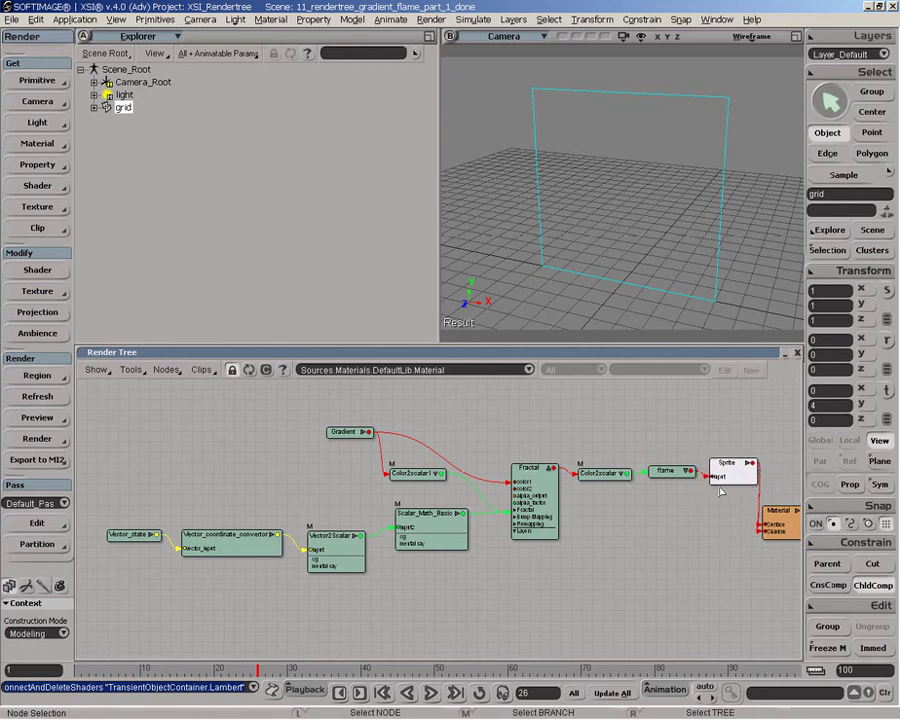
{"action": "key", "text": "a"}
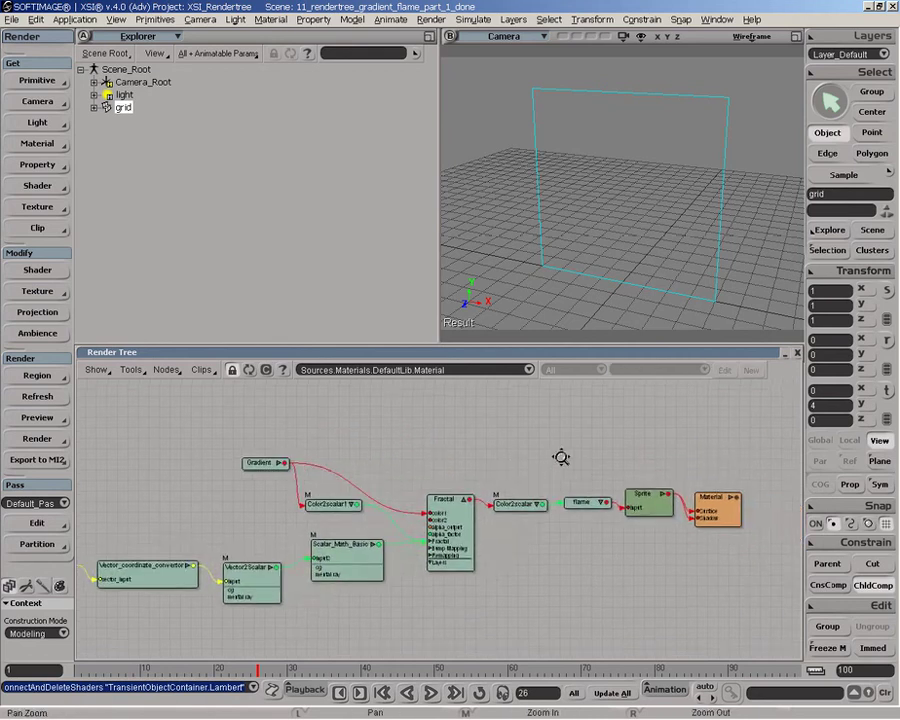
{"action": "key", "text": "z"}
{"action": "left_click_drag", "start_coordinate": [651, 443], "coordinate": [629, 447]}
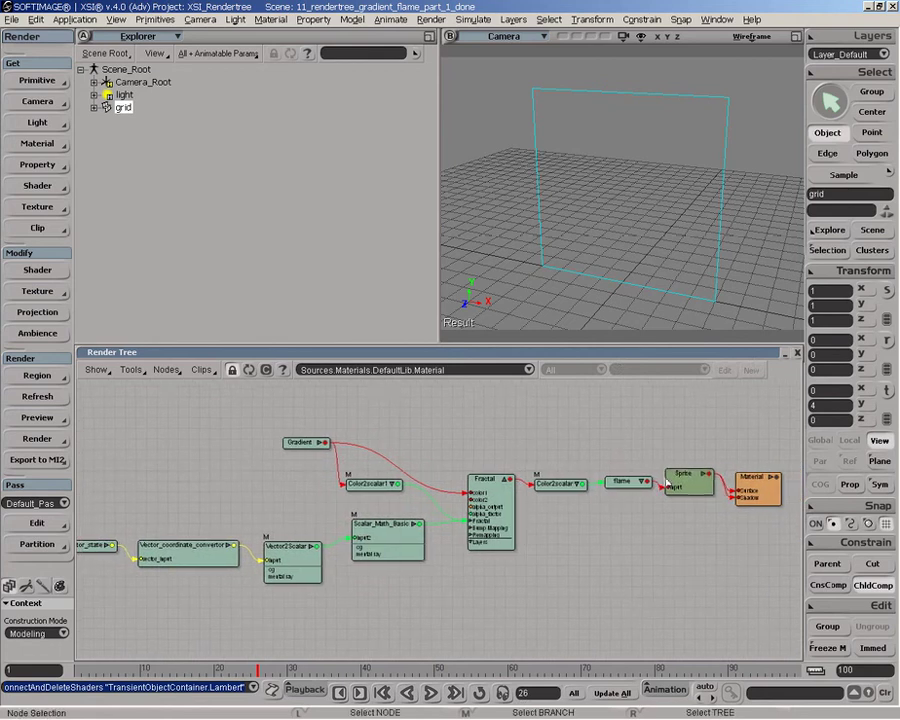
{"action": "double_click", "coordinate": [688, 480]}
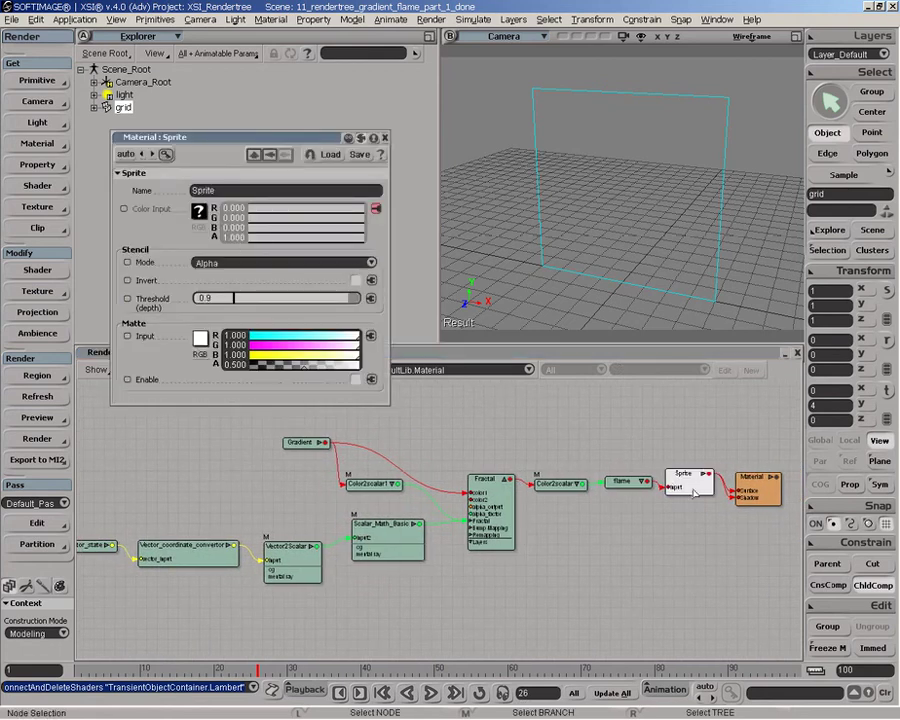
{"action": "left_click", "coordinate": [237, 268]}
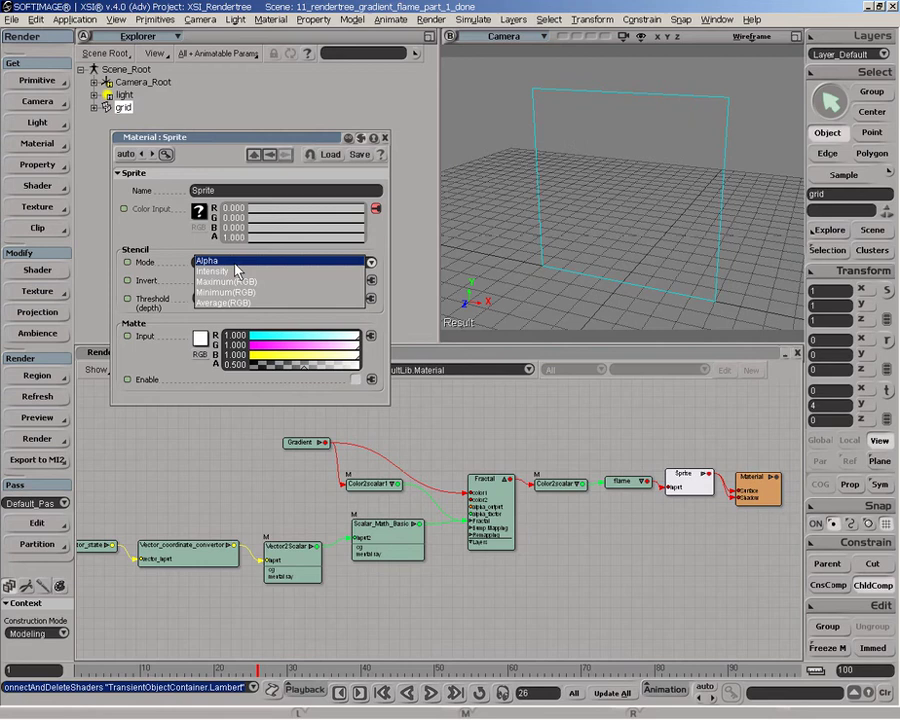
{"action": "left_click", "coordinate": [236, 261]}
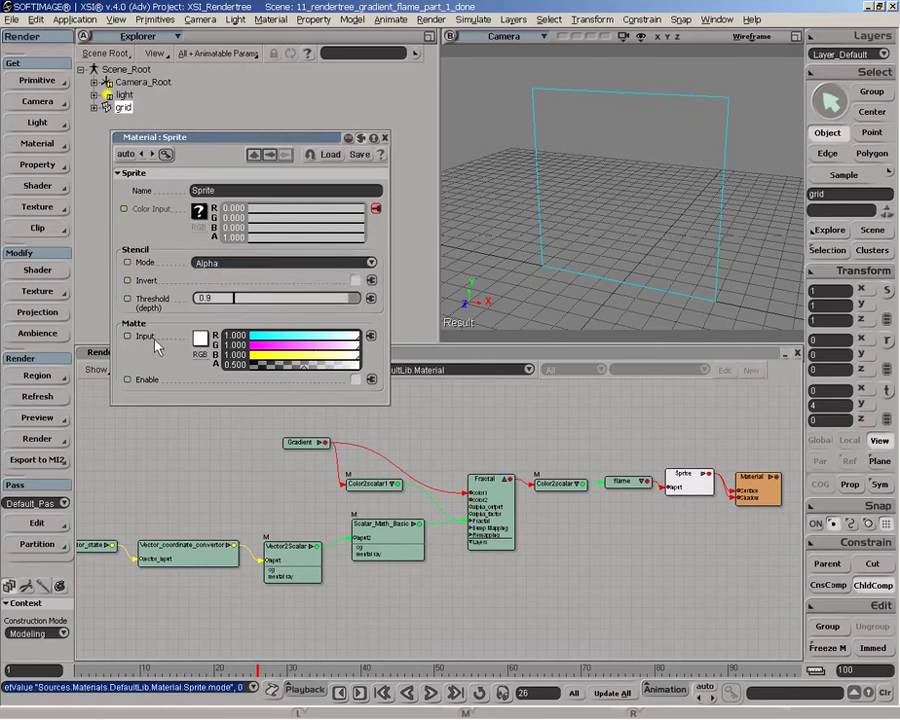
{"action": "left_click", "coordinate": [384, 137]}
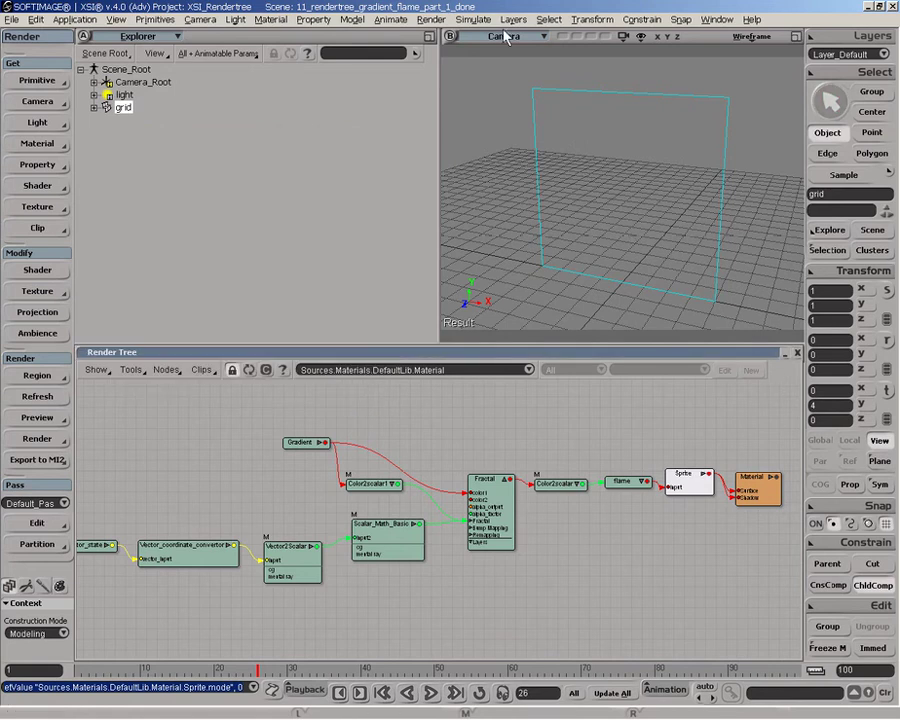
Draw a render preview region around the flame grid in the camera view
{"action": "key", "text": "q"}
{"action": "left_click_drag", "start_coordinate": [498, 68], "coordinate": [740, 285]}
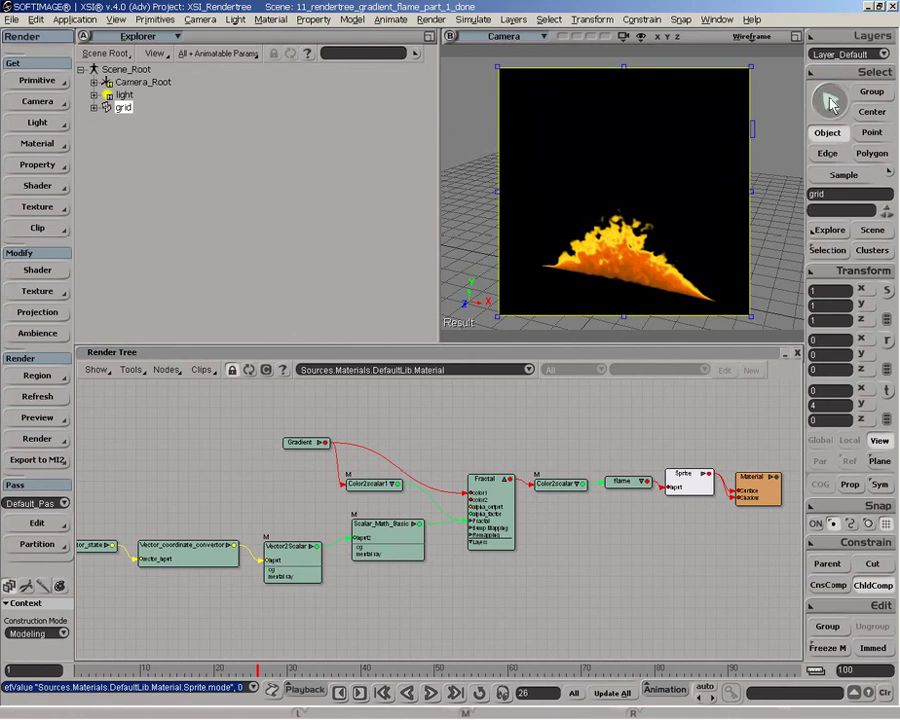
{"action": "key", "text": "space"}
Duplicate the grid and set the copy's Z position to -2
{"action": "left_click", "coordinate": [740, 206]}
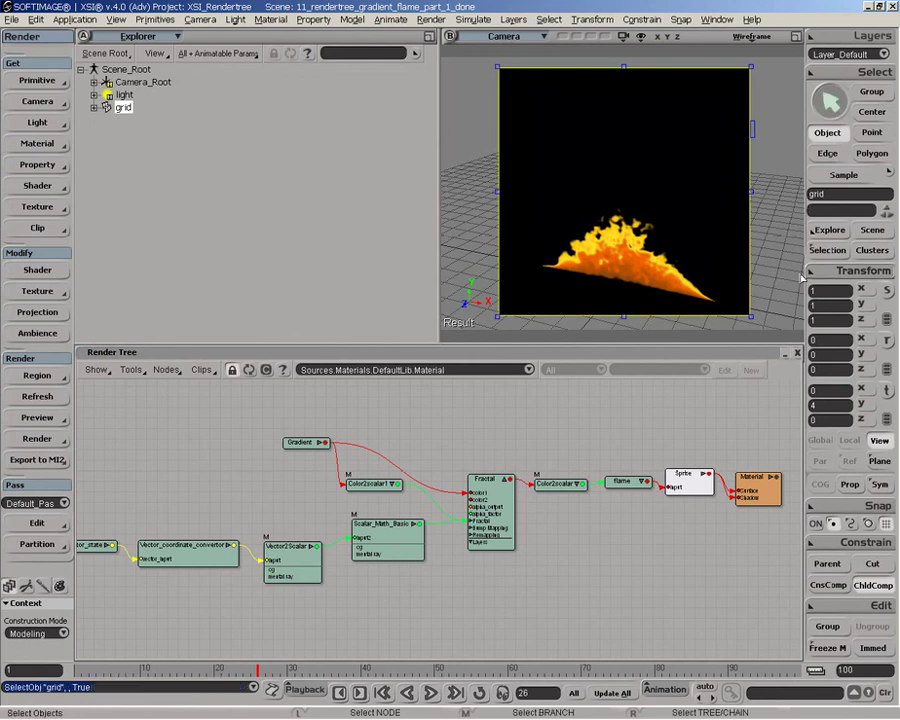
{"action": "key", "text": "ctrl+d"}
{"action": "key", "text": "v"}
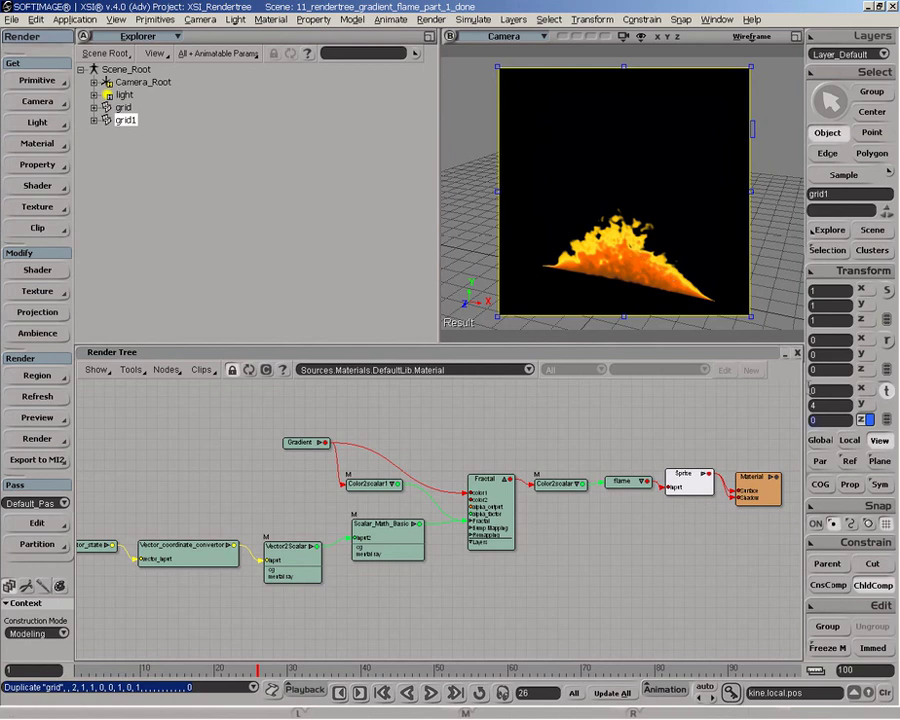
{"action": "type", "text": "-2"}
{"action": "key", "text": "Return"}
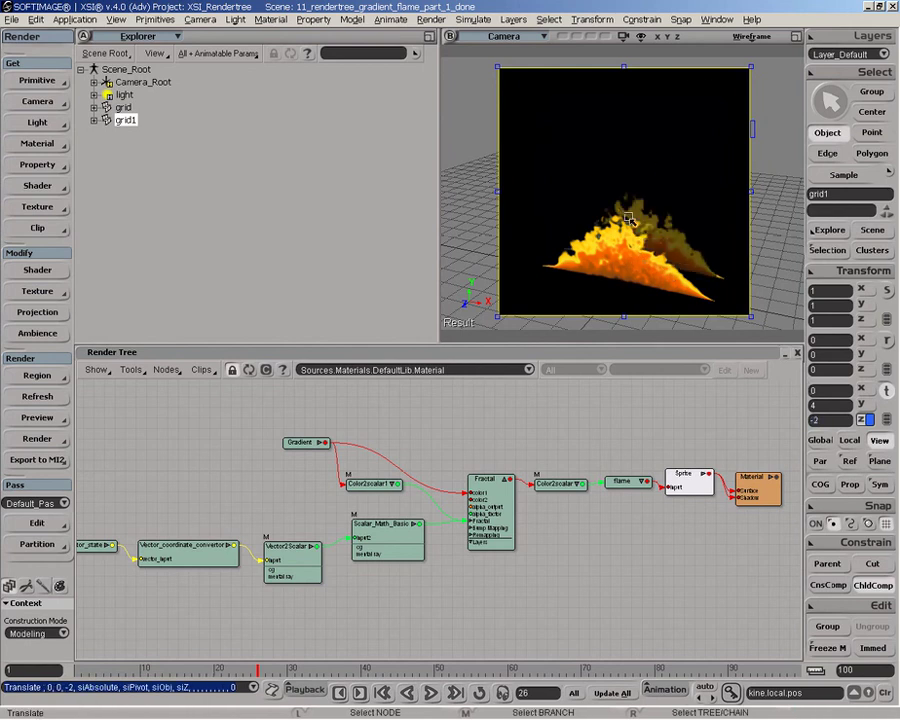
Set the Sprite shader's Stencil Mode to Intensity
{"action": "double_click", "coordinate": [695, 486]}
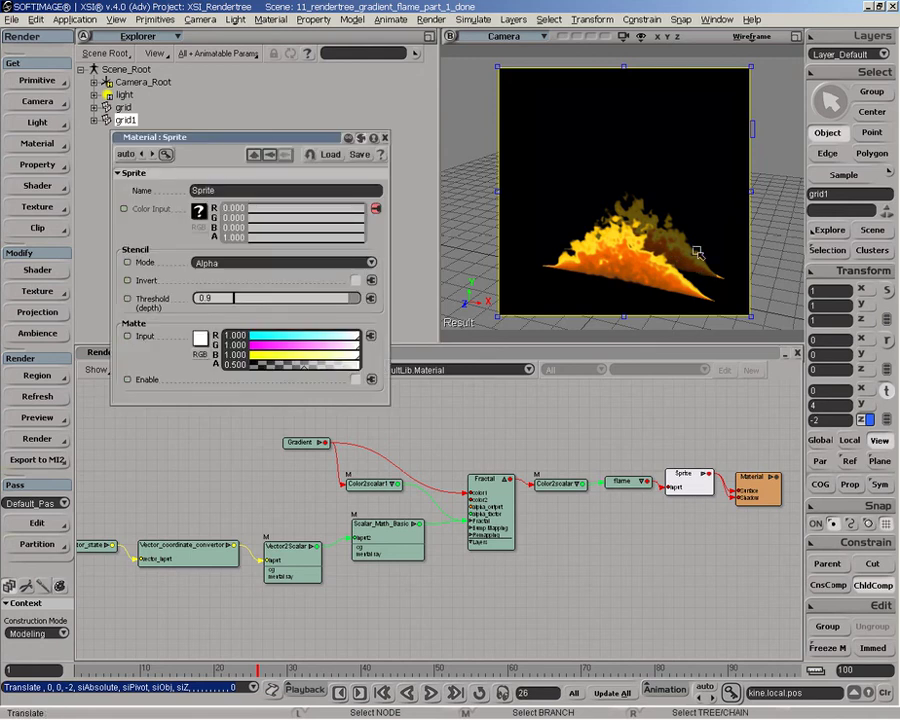
{"action": "left_click", "coordinate": [260, 263]}
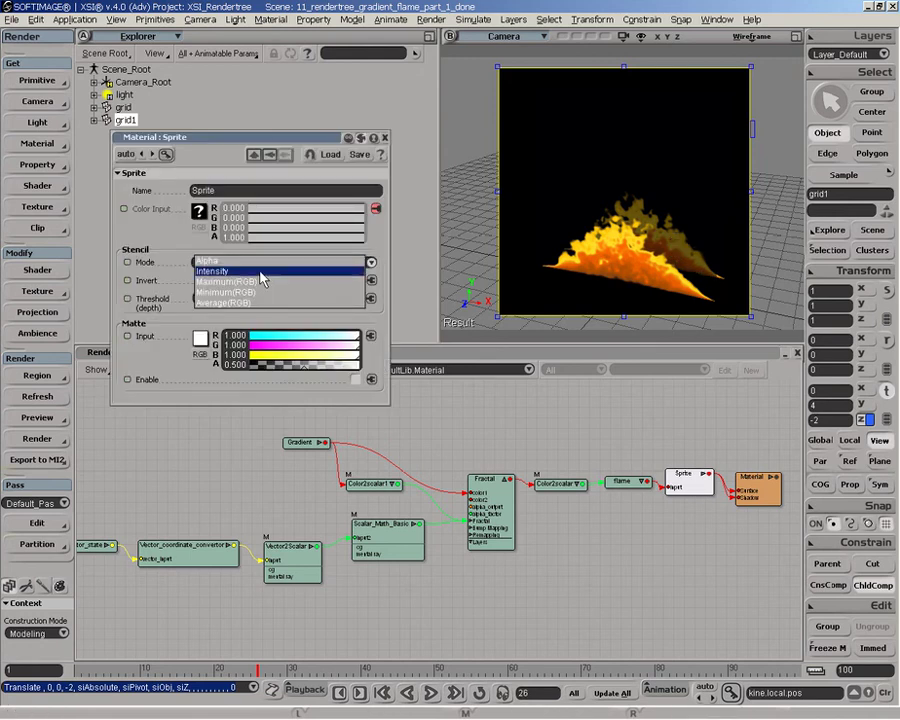
{"action": "left_click", "coordinate": [262, 271]}
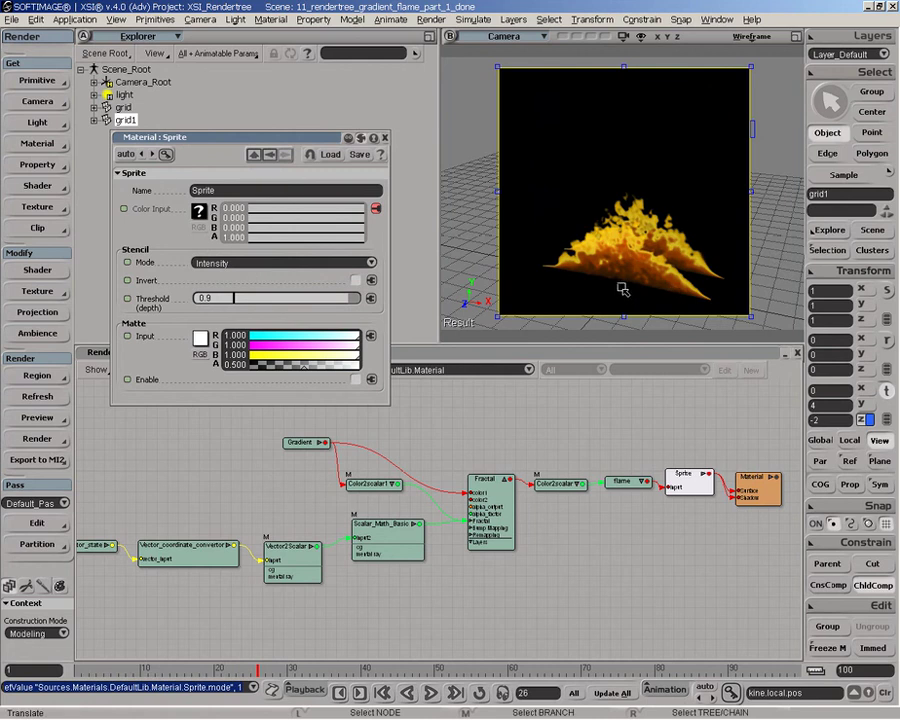
{"action": "left_click", "coordinate": [384, 138]}
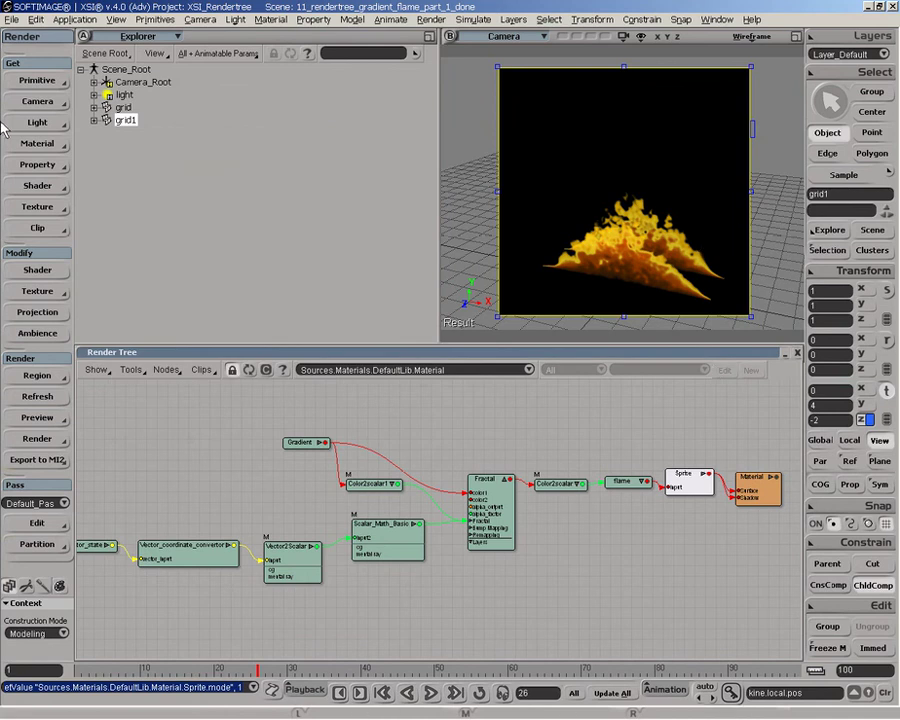
Delete the duplicate grid1, hide the render region, and branch-select the original grid
{"action": "left_click", "coordinate": [126, 120]}
{"action": "key", "text": "Delete"}
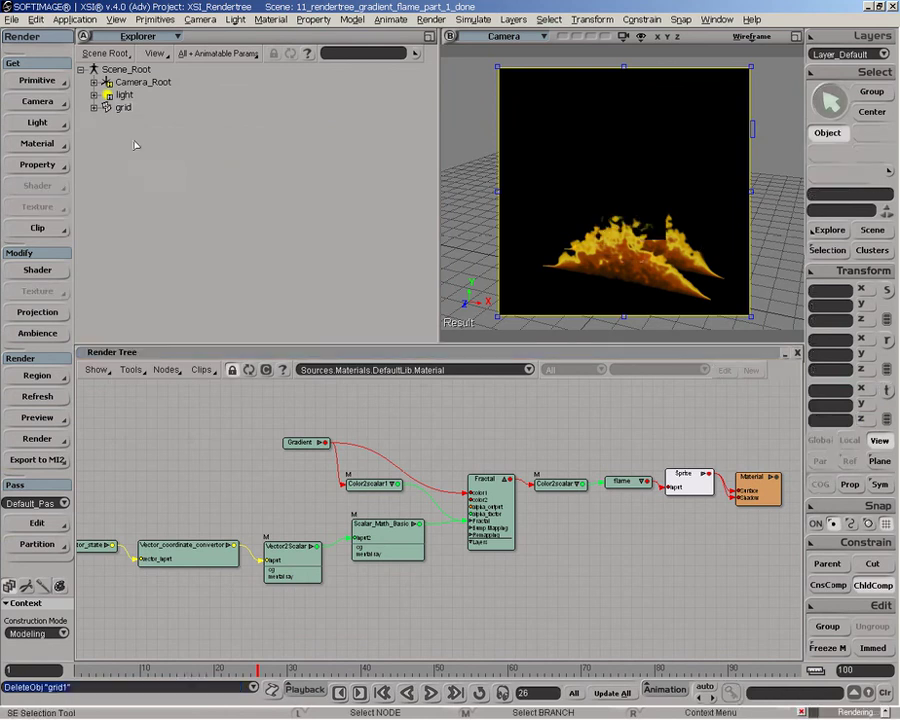
{"action": "key", "text": "q"}
{"action": "middle_click", "coordinate": [578, 150]}
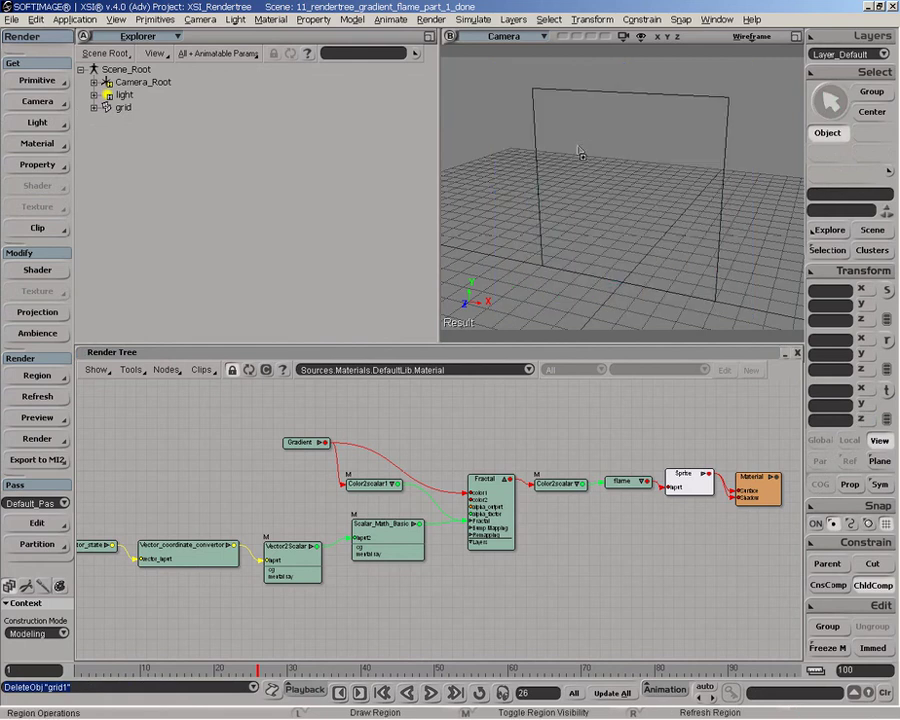
{"action": "middle_click", "coordinate": [120, 107]}
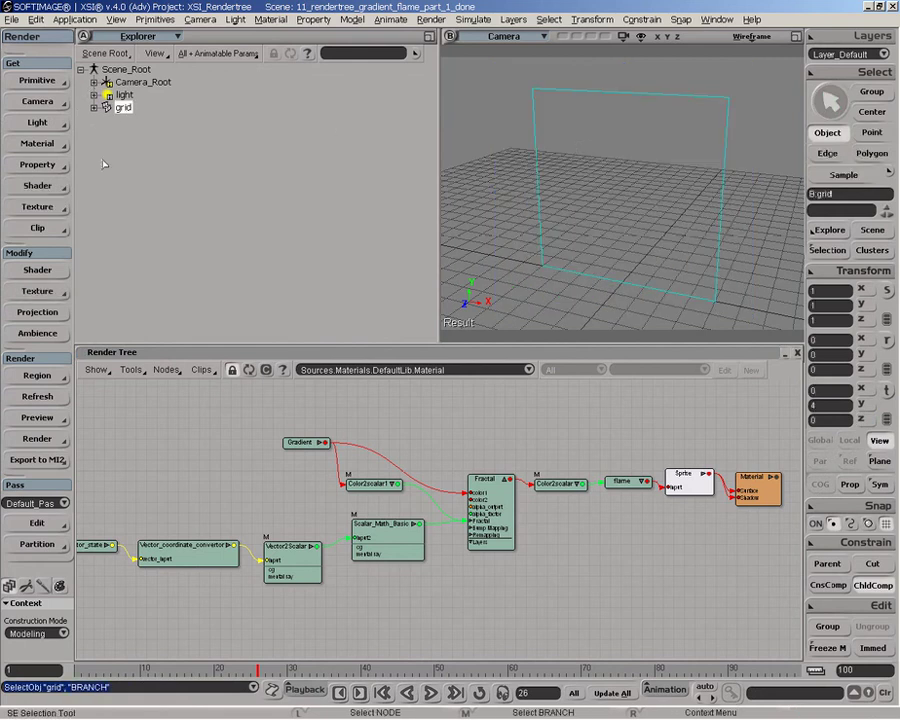
Create a new Model containing the flame grid from the Model command set
{"action": "left_click", "coordinate": [32, 37]}
{"action": "left_click", "coordinate": [44, 45]}
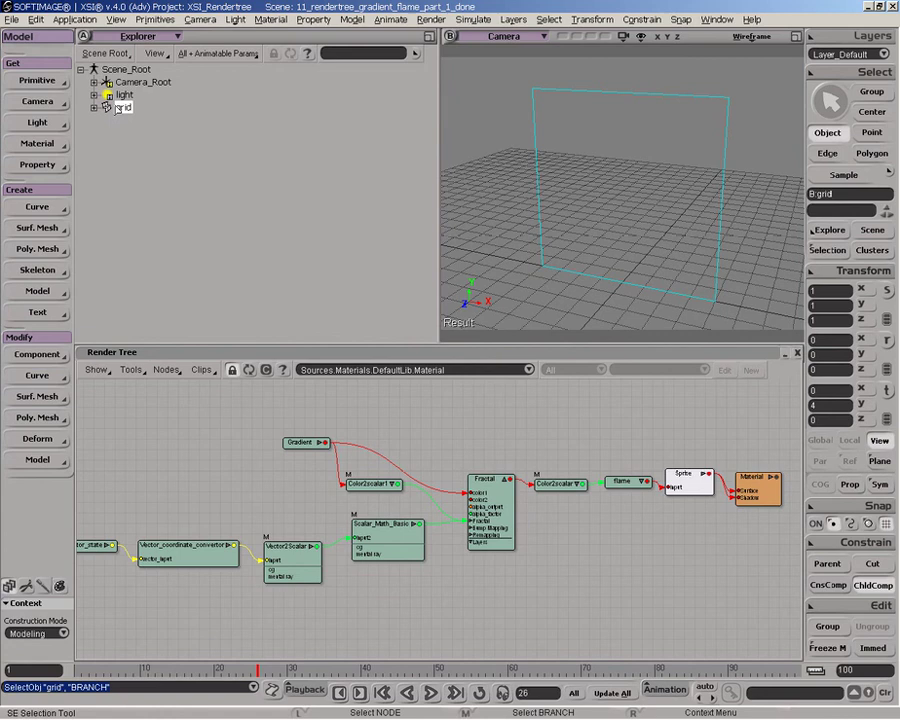
{"action": "left_click", "coordinate": [50, 292]}
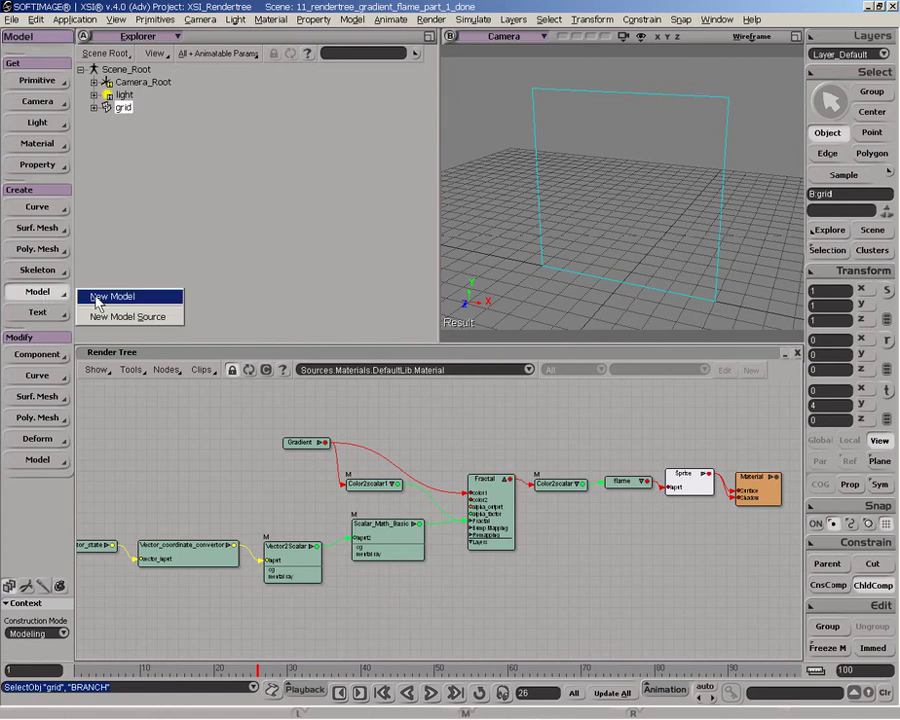
{"action": "left_click", "coordinate": [108, 297]}
{"action": "left_click", "coordinate": [420, 214]}
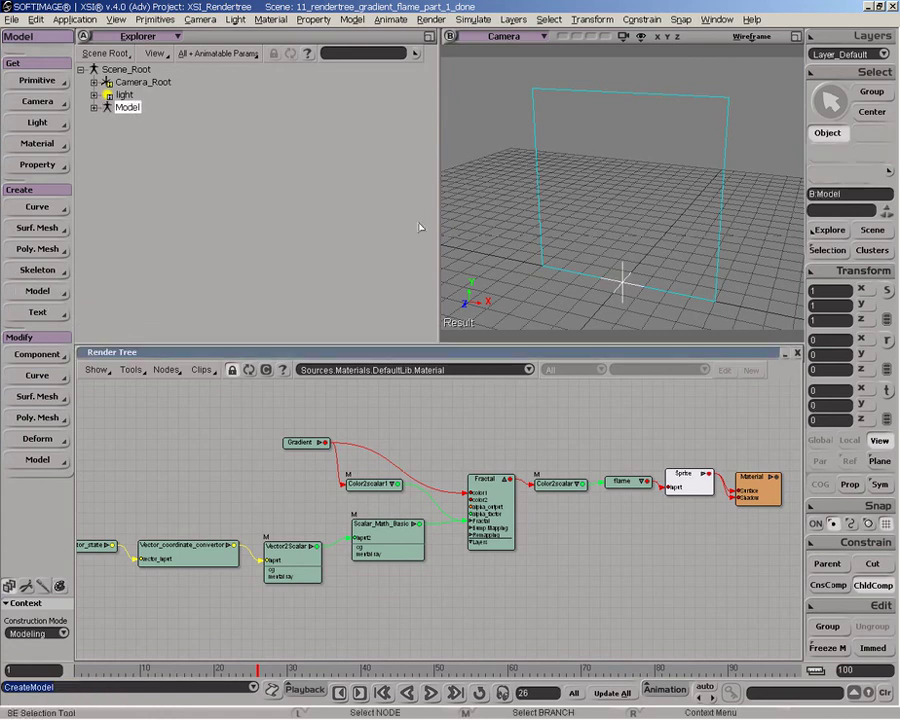
Dolly the camera, replace the render tree with a front view, and branch-select the Model
{"action": "key", "text": "o"}
{"action": "mouse_move", "coordinate": [612, 229]}
{"action": "left_mouse_down"}
{"action": "mouse_move", "coordinate": [730, 186]}
{"action": "mouse_move", "coordinate": [620, 222]}
{"action": "left_mouse_up"}
{"action": "key", "text": "d"}
{"action": "key", "text": "q"}
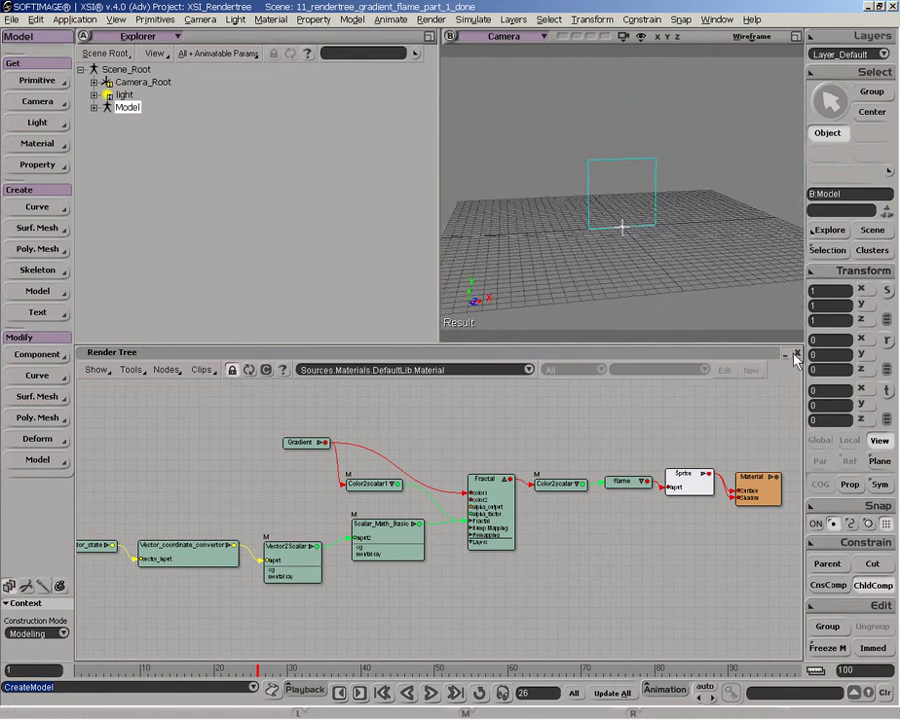
{"action": "key", "text": "7"}
{"action": "left_click", "coordinate": [743, 193]}
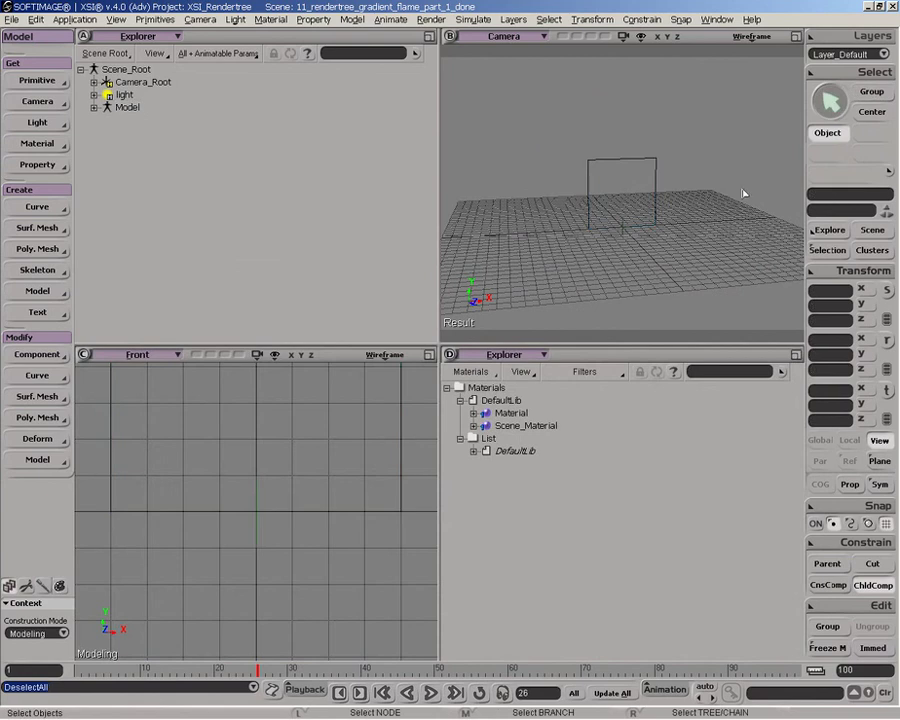
{"action": "right_click", "coordinate": [612, 216]}
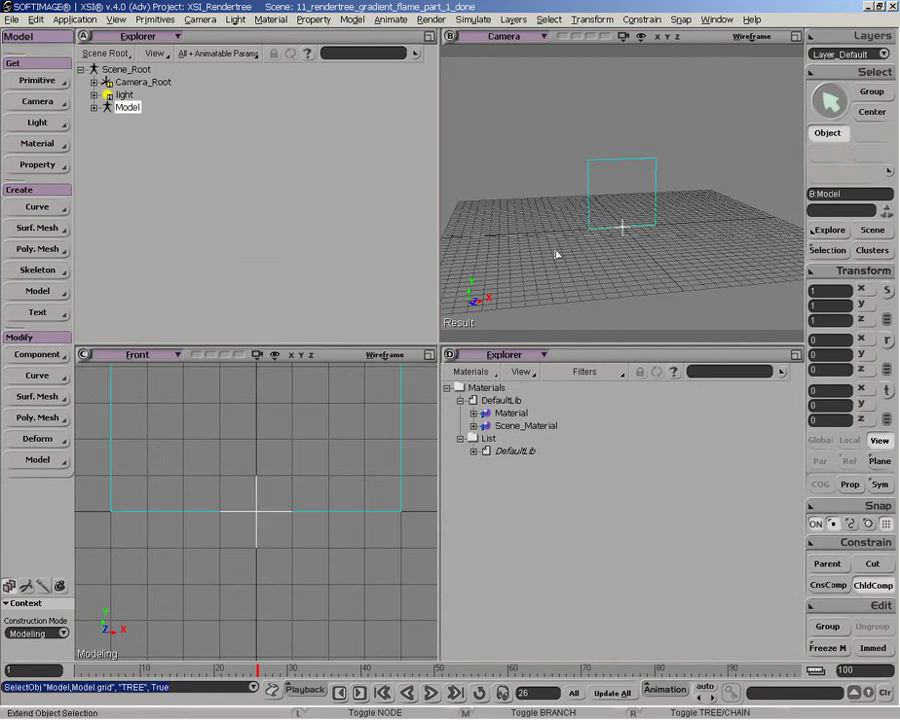
Instance the Model repeatedly with Shift+I up to Model_Instance101, then reselect Model
{"action": "key", "text": "shift+i"}
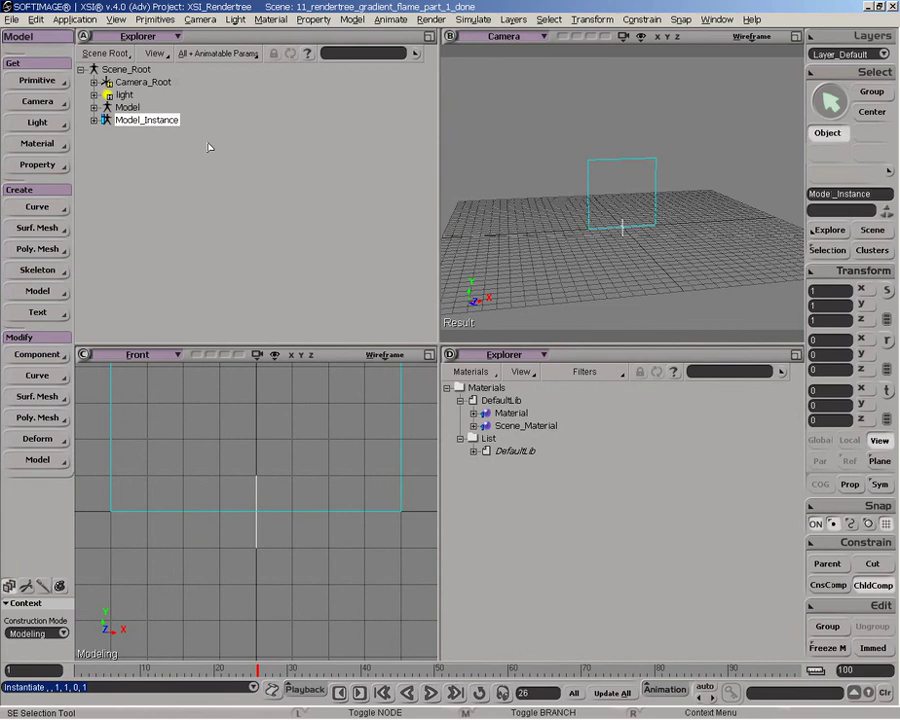
{"action": "key", "text": "shift+i"}
{"action": "key", "text": "shift+i"}
{"action": "key", "text": "shift+i"}
{"action": "key", "text": "shift+i"}
{"action": "key", "text": "shift+i"}
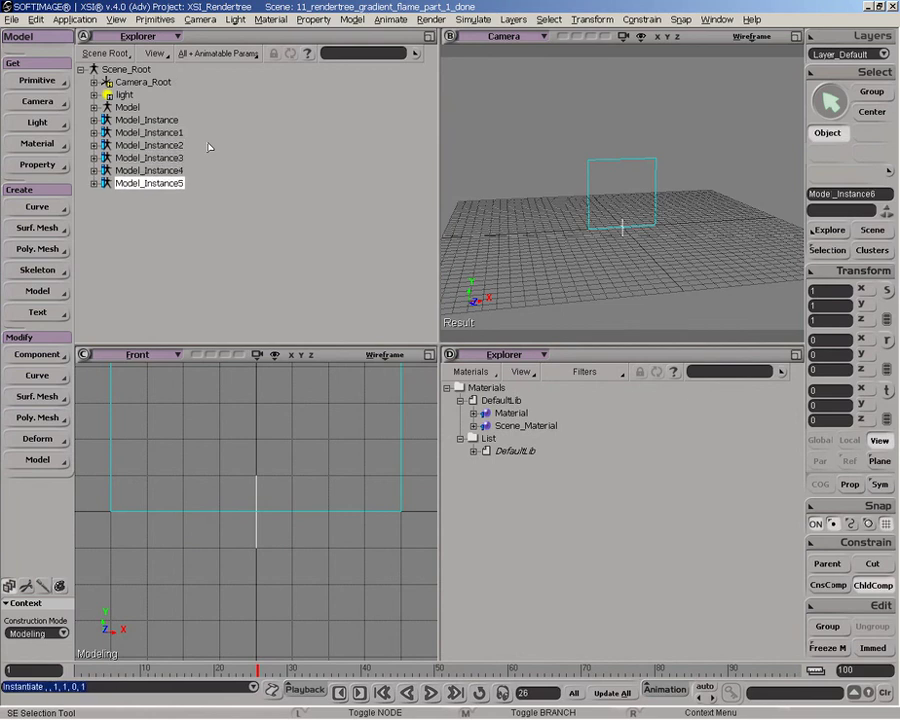
{"action": "key", "text": "shift+i"}
{"action": "key", "text": "shift+i"}
{"action": "key", "text": "shift+i"}
{"action": "key", "text": "shift+i"}
{"action": "key", "text": "shift+i"}
{"action": "key", "text": "shift+i"}
{"action": "key", "text": "shift+i"}
{"action": "key", "text": "shift+i"}
{"action": "key", "text": "shift+i"}
{"action": "key", "text": "shift+i"}
{"action": "key", "text": "shift+i"}
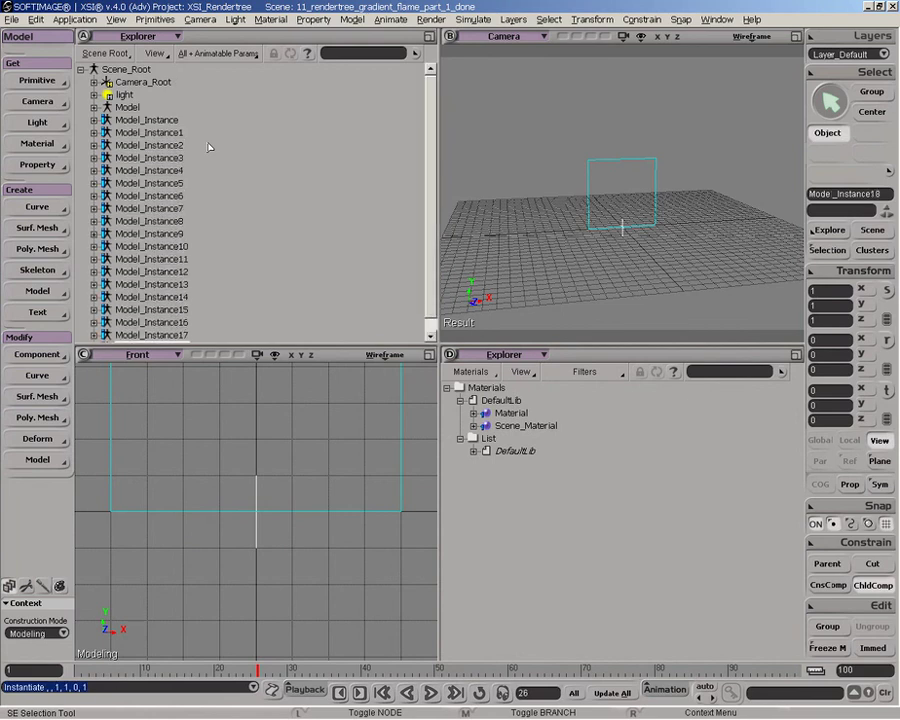
{"action": "key", "text": "shift+i"}
{"action": "key", "text": "shift+i"}
{"action": "key", "text": "shift+i"}
{"action": "key", "text": "shift+i"}
{"action": "key", "text": "shift+i"}
{"action": "key", "text": "shift+i"}
{"action": "key", "text": "shift+i"}
{"action": "key", "text": "shift+i"}
{"action": "key", "text": "shift+i"}
{"action": "key", "text": "shift+i"}
{"action": "key", "text": "shift+i"}
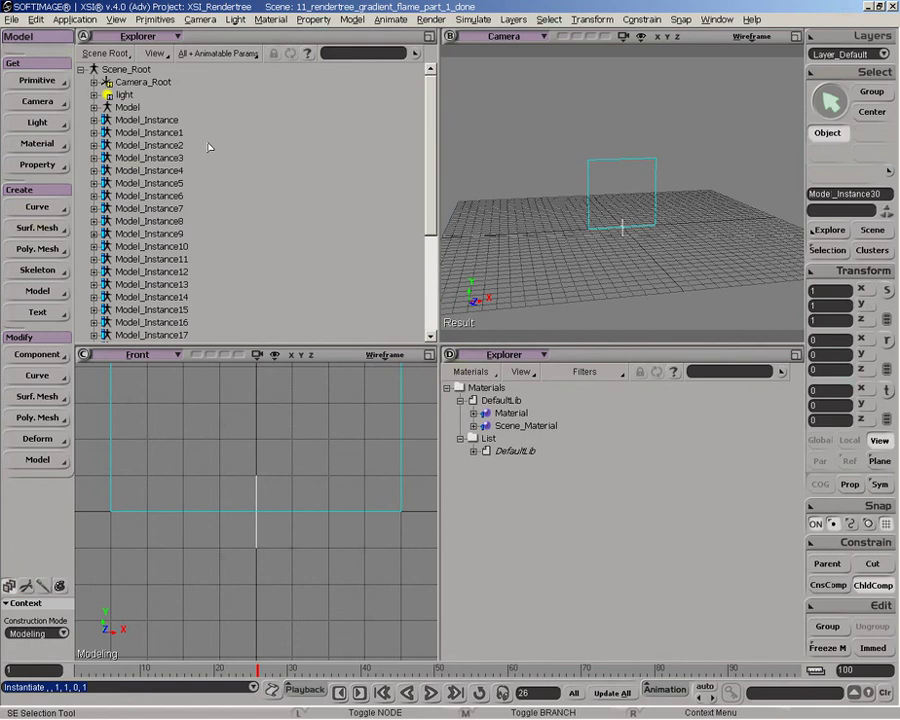
{"action": "key", "text": "shift+i"}
{"action": "key", "text": "shift+i"}
{"action": "key", "text": "shift+i"}
{"action": "key", "text": "shift+i"}
{"action": "key", "text": "shift+i"}
{"action": "key", "text": "shift+i"}
{"action": "key", "text": "shift+i"}
{"action": "key", "text": "shift+i"}
{"action": "key", "text": "shift+i"}
{"action": "key", "text": "shift+i"}
{"action": "key", "text": "shift+i"}
{"action": "key", "text": "shift+i"}
{"action": "key", "text": "shift+i"}
{"action": "key", "text": "shift+i"}
{"action": "key", "text": "shift+i"}
{"action": "key", "text": "shift+i"}
{"action": "key", "text": "shift+i"}
{"action": "key", "text": "shift+i"}
{"action": "key", "text": "shift+i"}
{"action": "key", "text": "shift+i"}
{"action": "key", "text": "shift+i"}
{"action": "key", "text": "shift+i"}
{"action": "key", "text": "shift+i"}
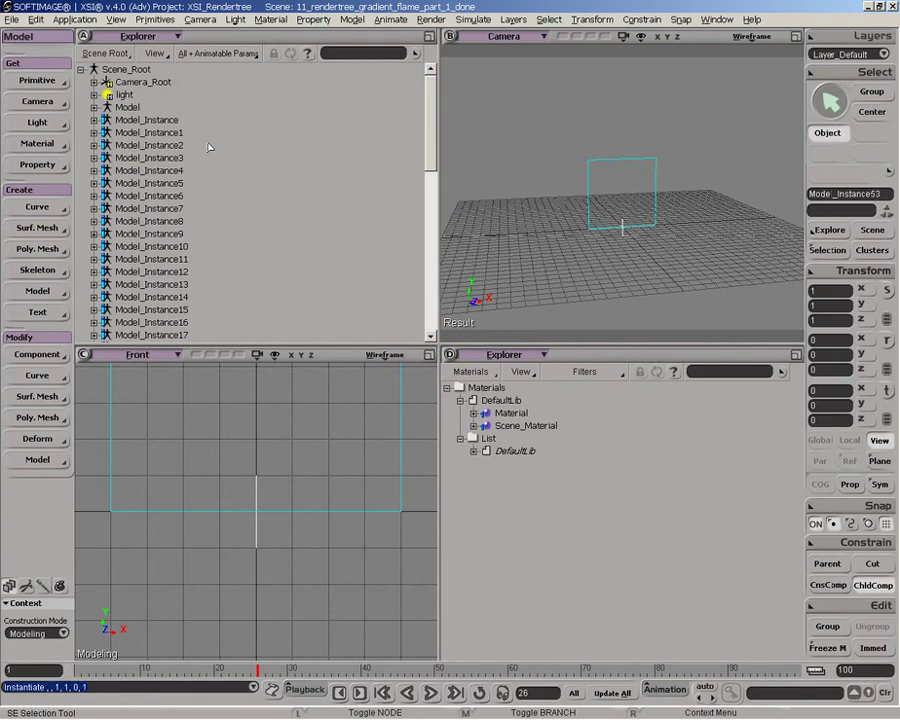
{"action": "key", "text": "shift+i"}
{"action": "key", "text": "shift+i"}
{"action": "key", "text": "shift+i"}
{"action": "key", "text": "shift+i"}
{"action": "key", "text": "shift+i"}
{"action": "key", "text": "shift+i"}
{"action": "key", "text": "shift+i"}
{"action": "key", "text": "shift+i"}
{"action": "key", "text": "shift+i"}
{"action": "key", "text": "shift+i"}
{"action": "key", "text": "shift+i"}
{"action": "key", "text": "shift+i"}
{"action": "key", "text": "shift+i"}
{"action": "key", "text": "shift+i"}
{"action": "key", "text": "shift+i"}
{"action": "key", "text": "shift+i"}
{"action": "key", "text": "shift+i"}
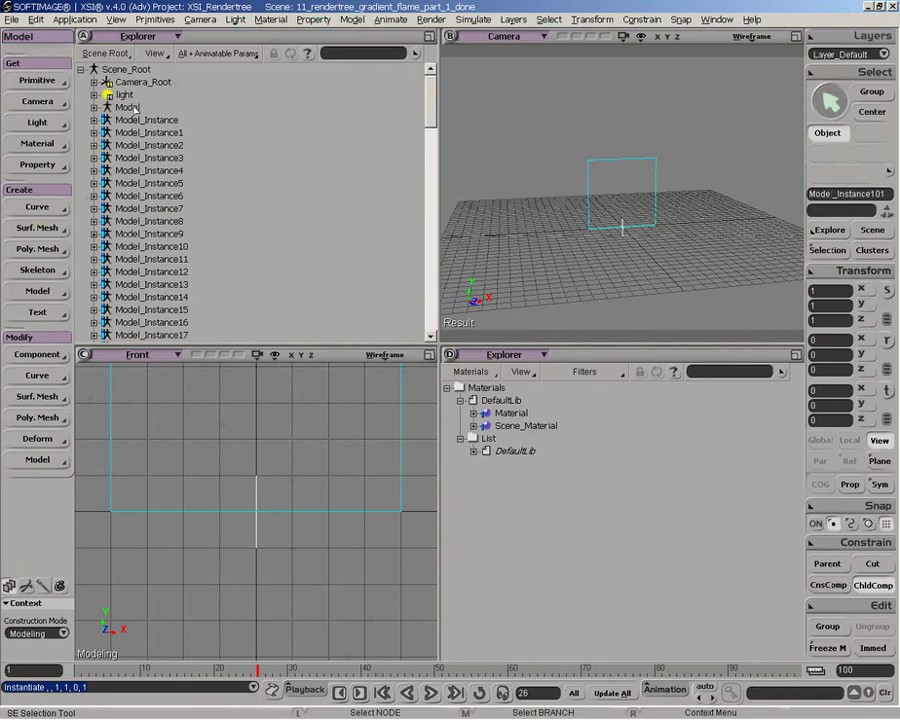
{"action": "scroll", "coordinate": [300, 100], "scroll_direction": "down", "scroll_amount": 2}
{"action": "scroll", "coordinate": [250, 115], "scroll_direction": "up", "scroll_amount": 3}
{"action": "left_click", "coordinate": [128, 107]}
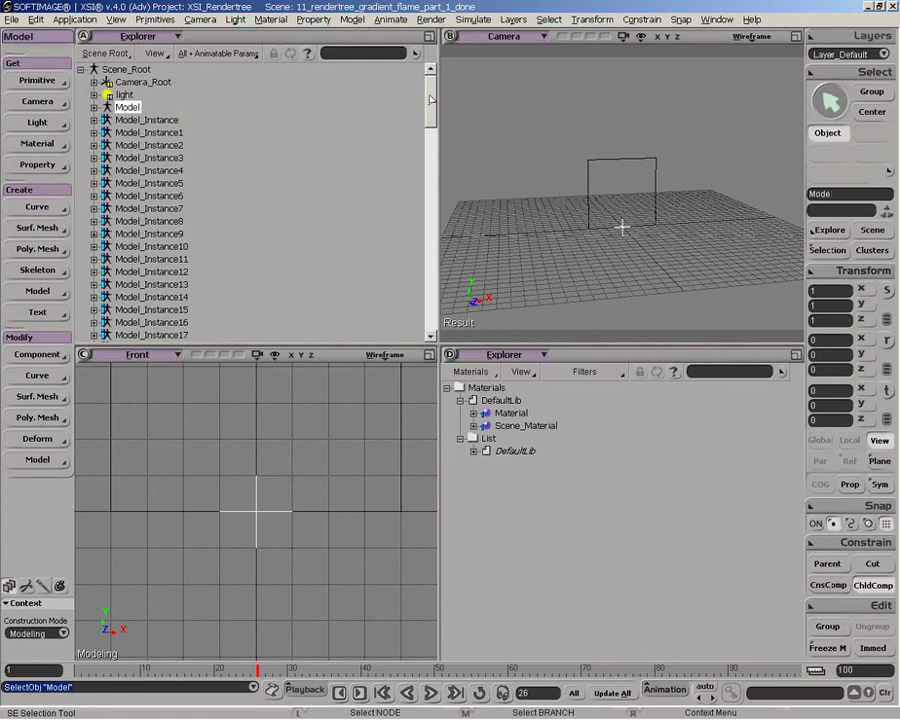
Select Model_Instance through Model_Instance101 and set translate X and Z to R(-50,50)
{"action": "left_click", "coordinate": [147, 120]}
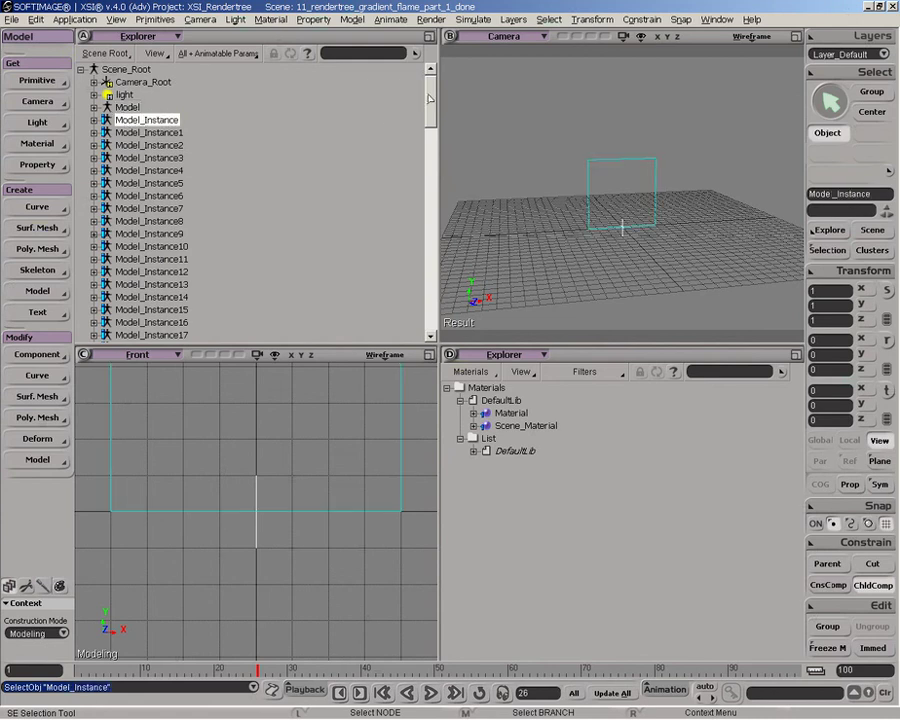
{"action": "left_click_drag", "start_coordinate": [430, 98], "coordinate": [430, 305]}
{"action": "left_click", "coordinate": [218, 332], "text": "shift"}
{"action": "type", "text": "R(-50,50)"}
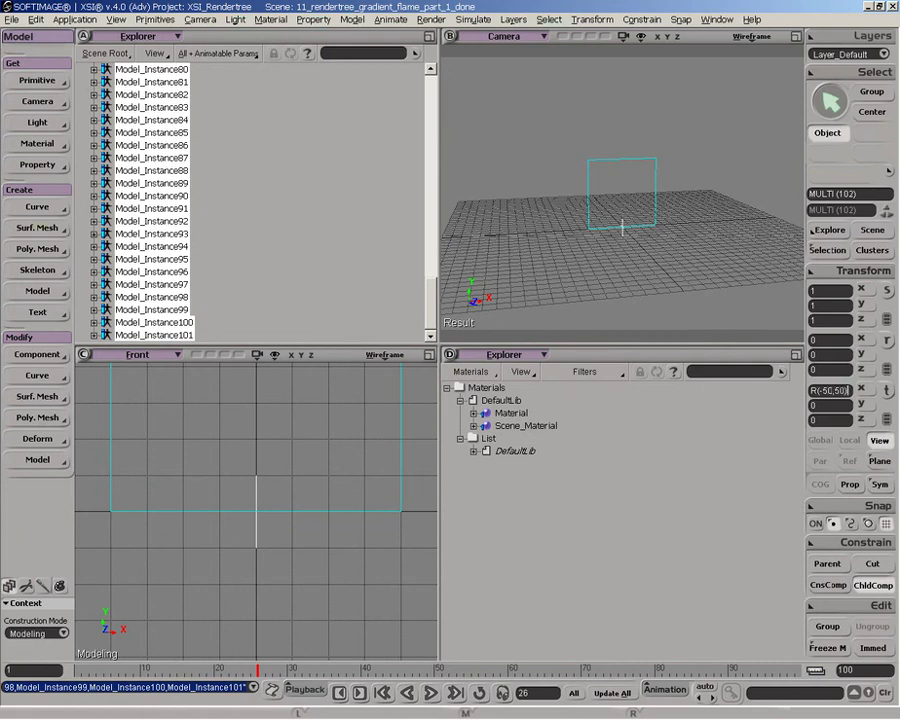
{"action": "key", "text": "Return"}
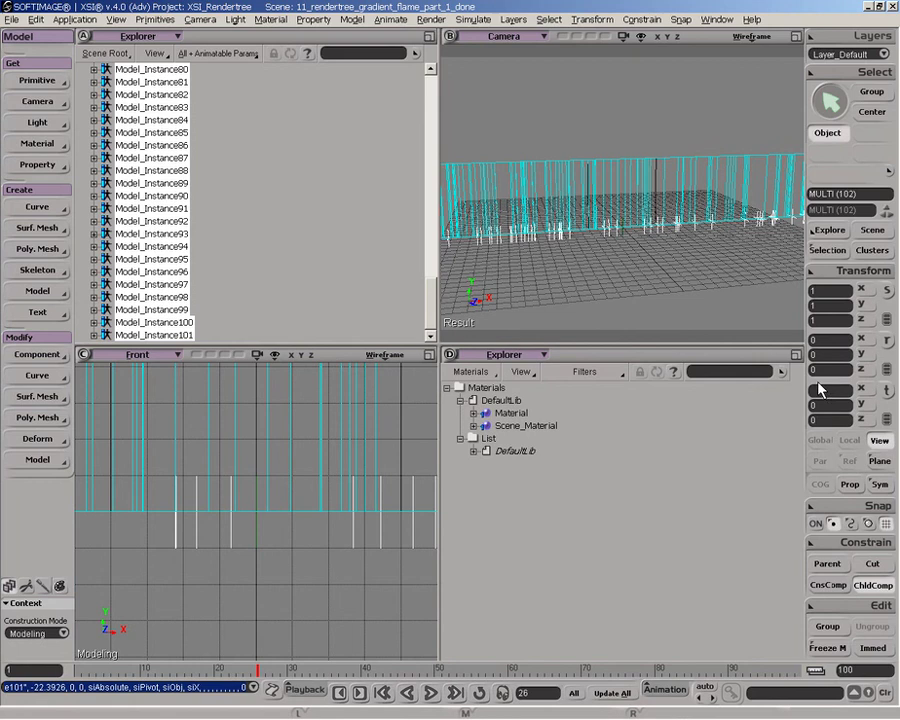
{"action": "left_click", "coordinate": [830, 419]}
{"action": "type", "text": "R"}
{"action": "key", "text": "Return"}
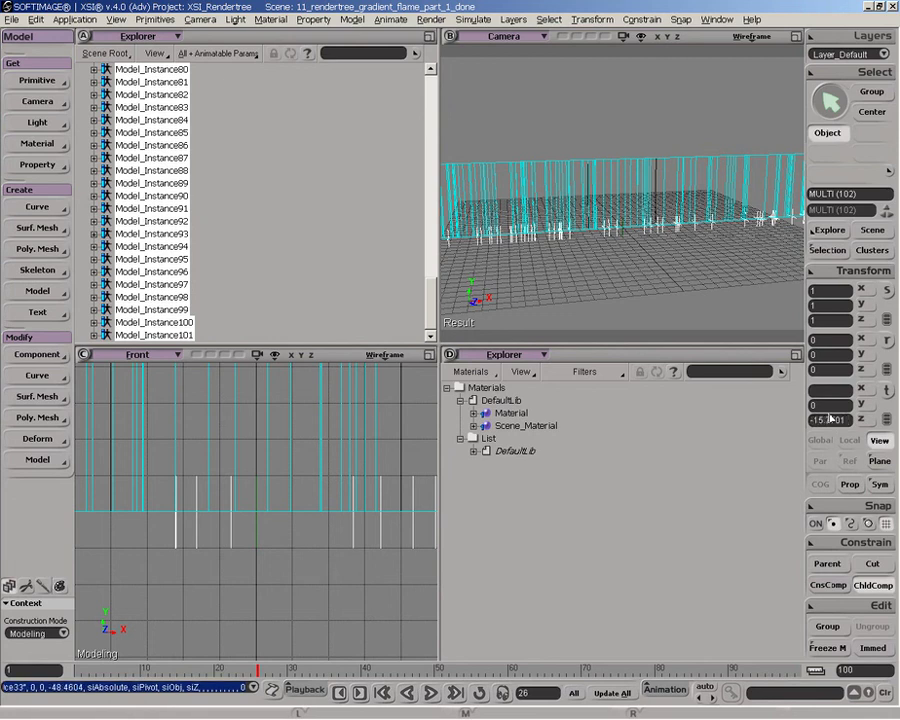
Deselect everything and orbit the camera to look across the scattered instances
{"action": "left_click", "coordinate": [703, 114]}
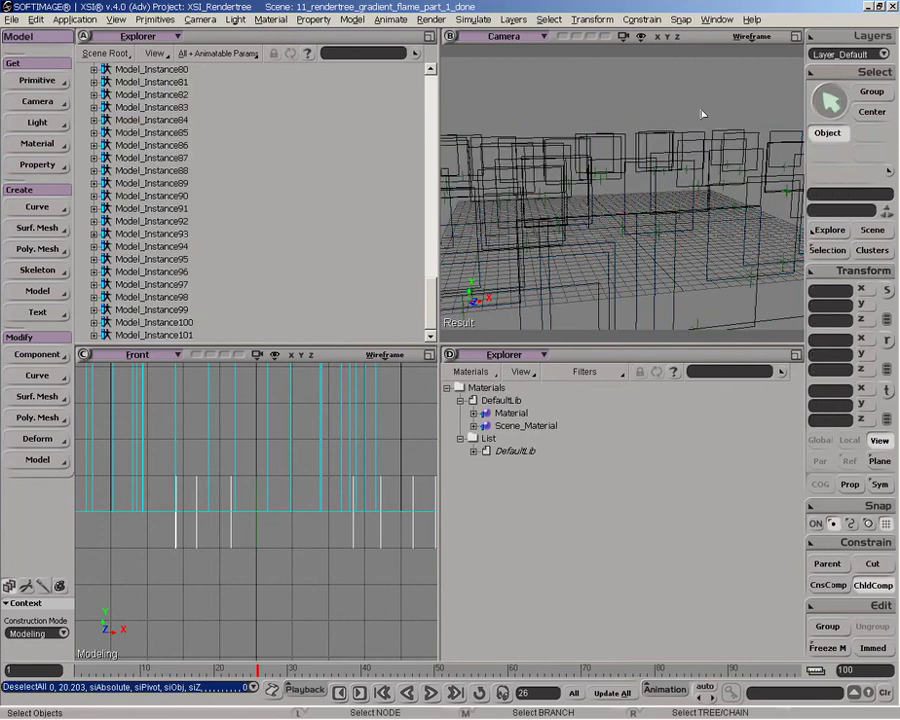
{"action": "key", "text": "o"}
{"action": "mouse_move", "coordinate": [628, 196]}
{"action": "left_mouse_down"}
{"action": "mouse_move", "coordinate": [586, 180]}
{"action": "mouse_move", "coordinate": [606, 172]}
{"action": "mouse_move", "coordinate": [604, 209]}
{"action": "mouse_move", "coordinate": [585, 209]}
{"action": "mouse_move", "coordinate": [613, 145]}
{"action": "mouse_move", "coordinate": [609, 200]}
{"action": "left_mouse_up"}
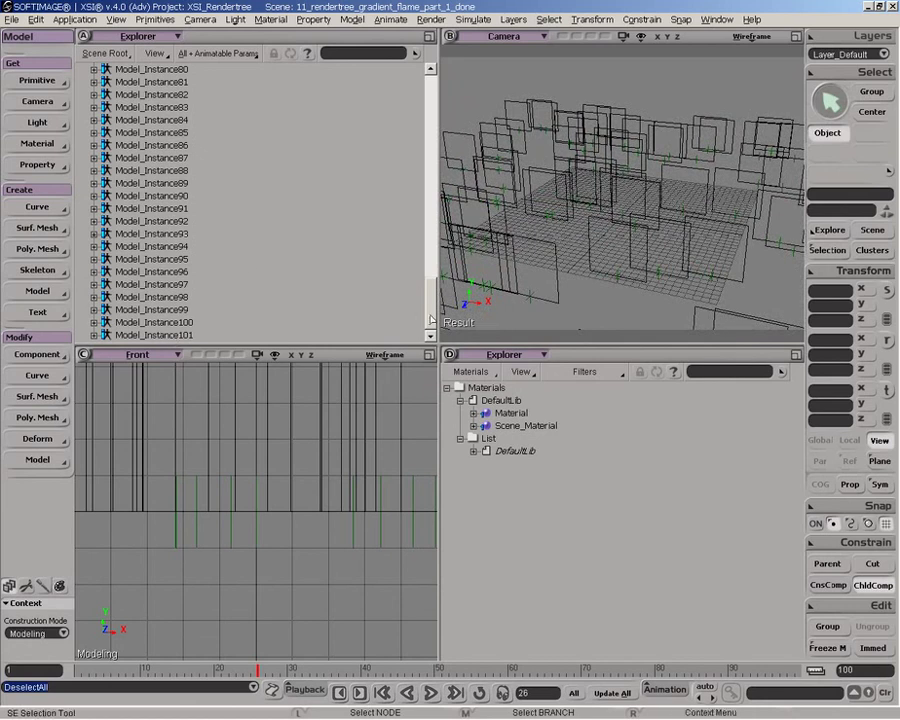
{"action": "scroll", "coordinate": [150, 140], "scroll_direction": "up", "scroll_amount": 20}
{"action": "scroll", "coordinate": [140, 170], "scroll_direction": "up", "scroll_amount": 5}
Select all 102 instances by entering a wildcard instance-name pattern in the selection field
{"action": "left_click", "coordinate": [148, 120]}
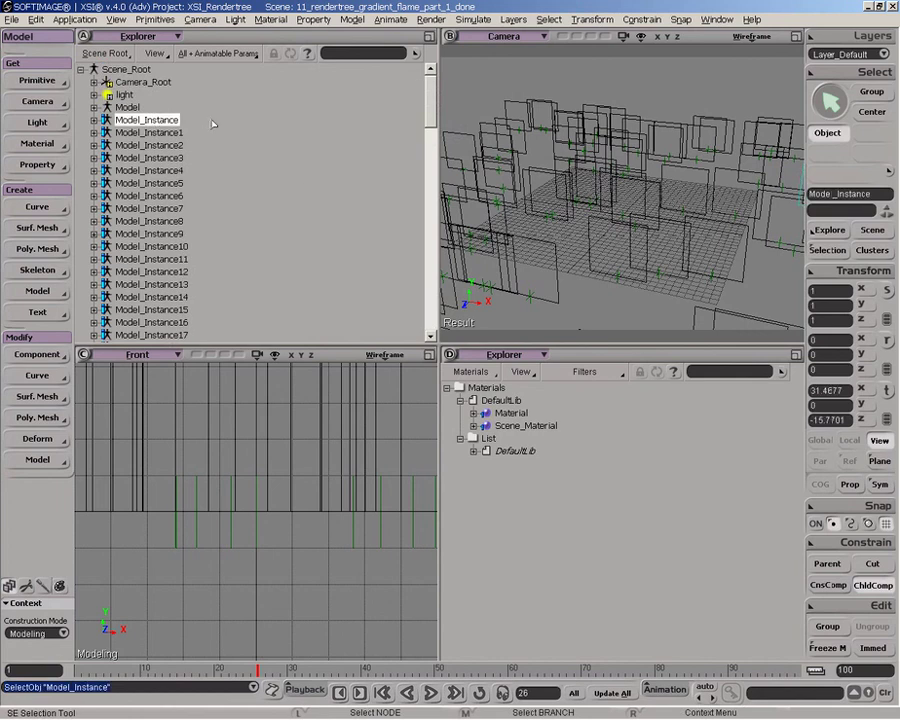
{"action": "left_click", "coordinate": [880, 193]}
{"action": "left_click", "coordinate": [884, 195]}
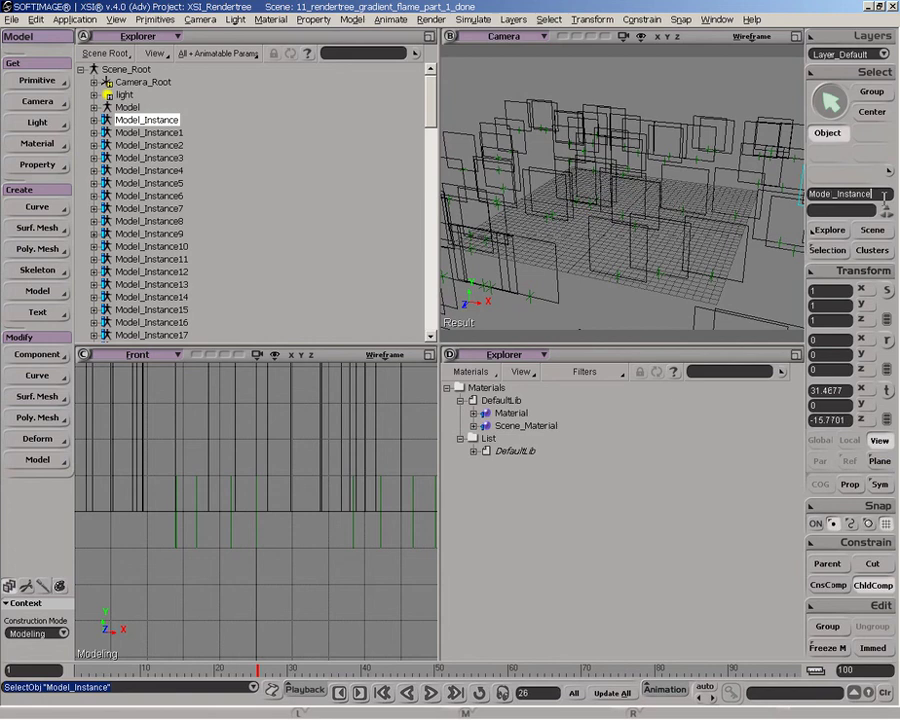
{"action": "type", "text": "*"}
{"action": "key", "text": "Return"}
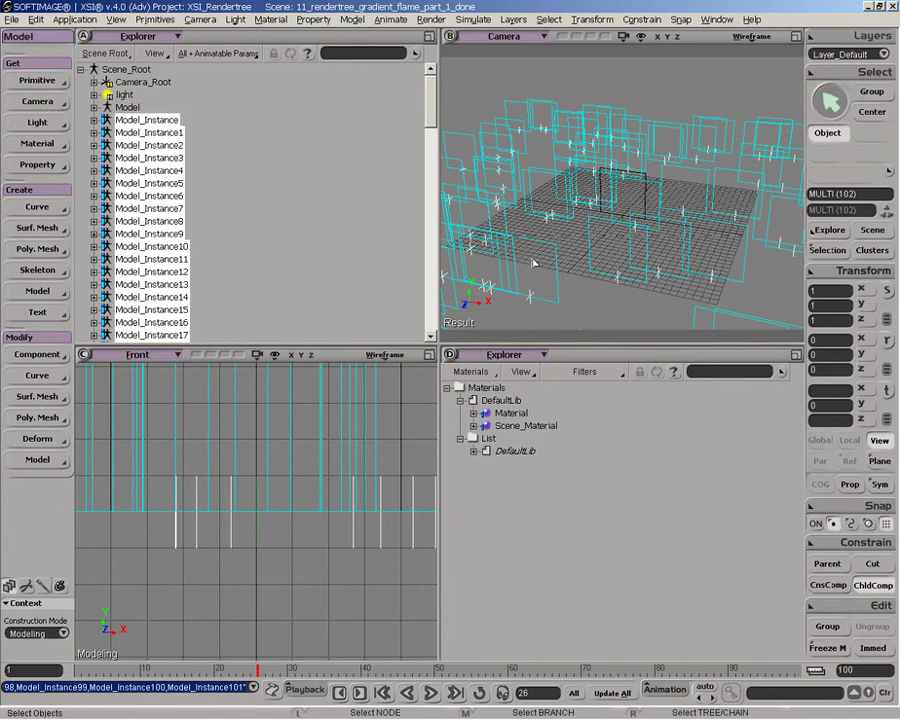
Enter a random R() expression in scale Y, deselect, and dolly out to see the field
{"action": "double_click", "coordinate": [839, 306]}
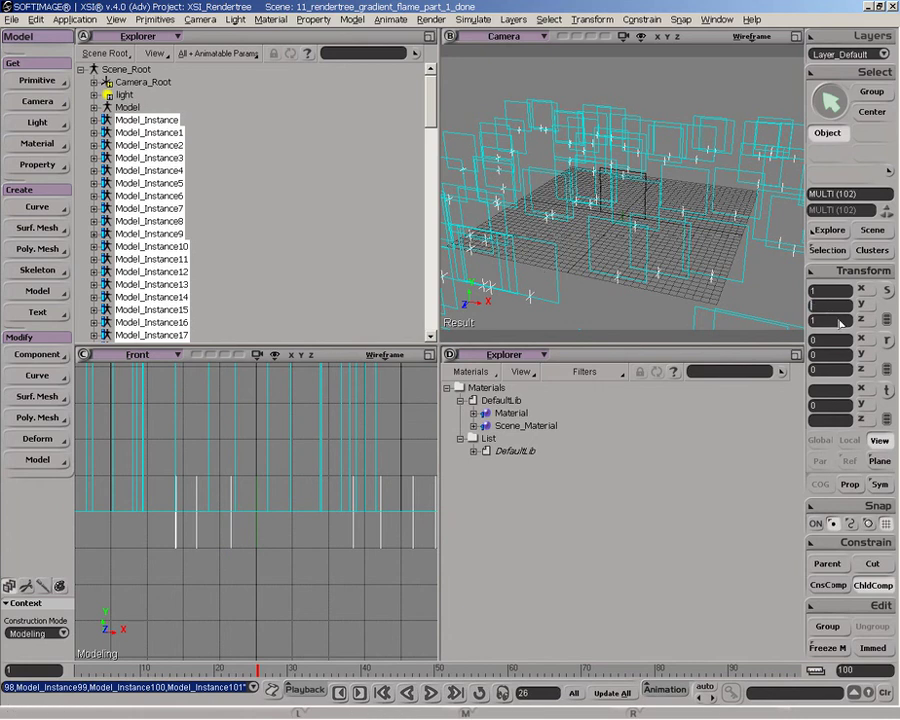
{"action": "type", "text": "R(0.75,1.25)"}
{"action": "key", "text": "Return"}
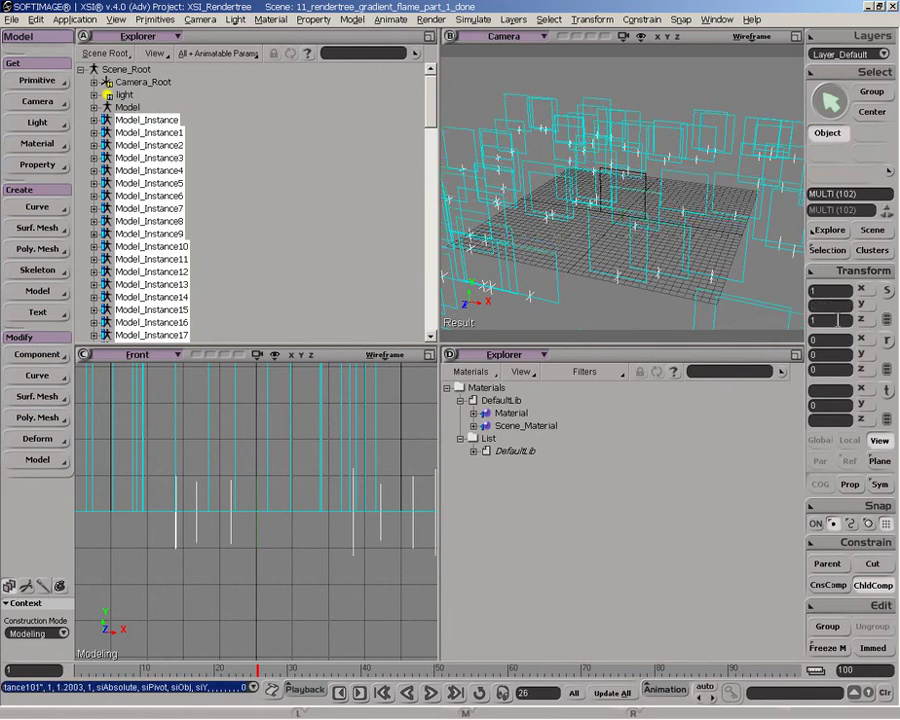
{"action": "key", "text": "space"}
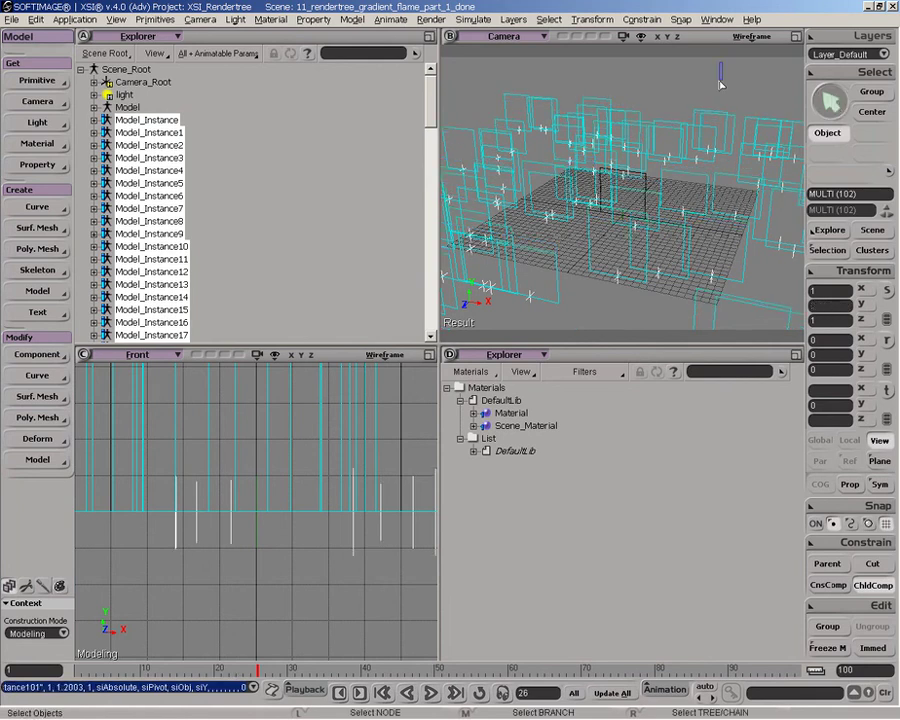
{"action": "left_click", "coordinate": [726, 97]}
{"action": "key", "text": "p"}
{"action": "left_click_drag", "start_coordinate": [623, 217], "coordinate": [639, 158]}
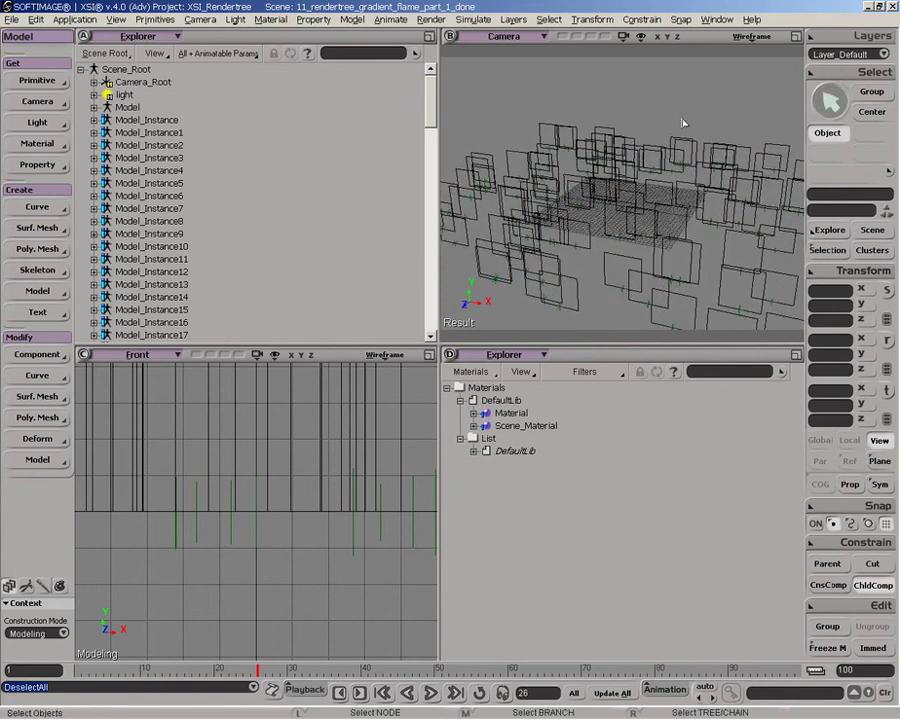
Nudge the camera view and render a preview region showing the instances as orange flames
{"action": "key", "text": "z"}
{"action": "left_click_drag", "start_coordinate": [673, 136], "coordinate": [655, 128]}
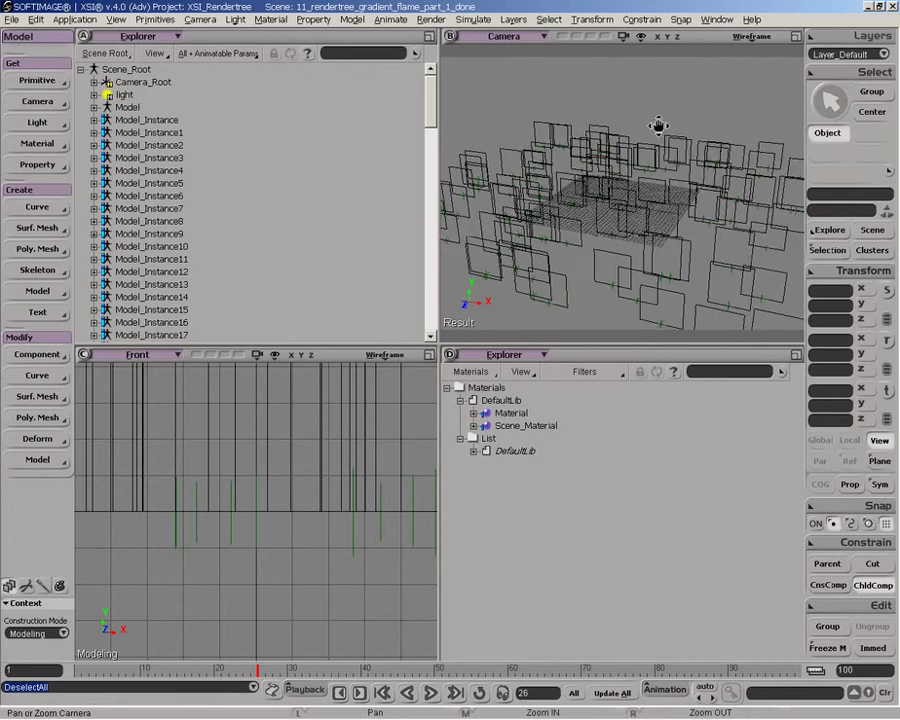
{"action": "key", "text": "q"}
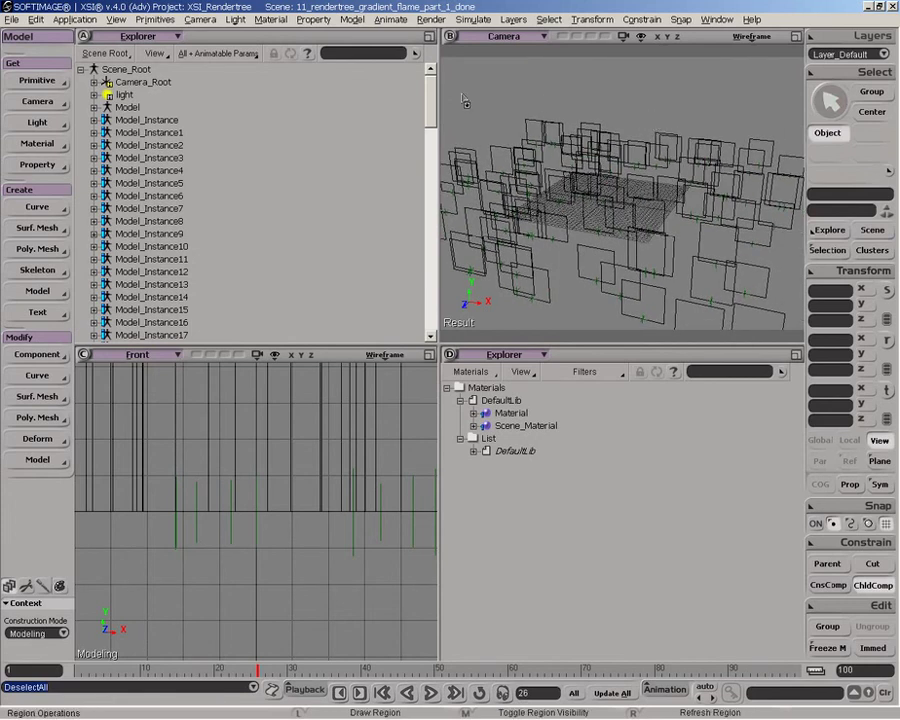
{"action": "left_click_drag", "start_coordinate": [452, 93], "coordinate": [796, 326]}
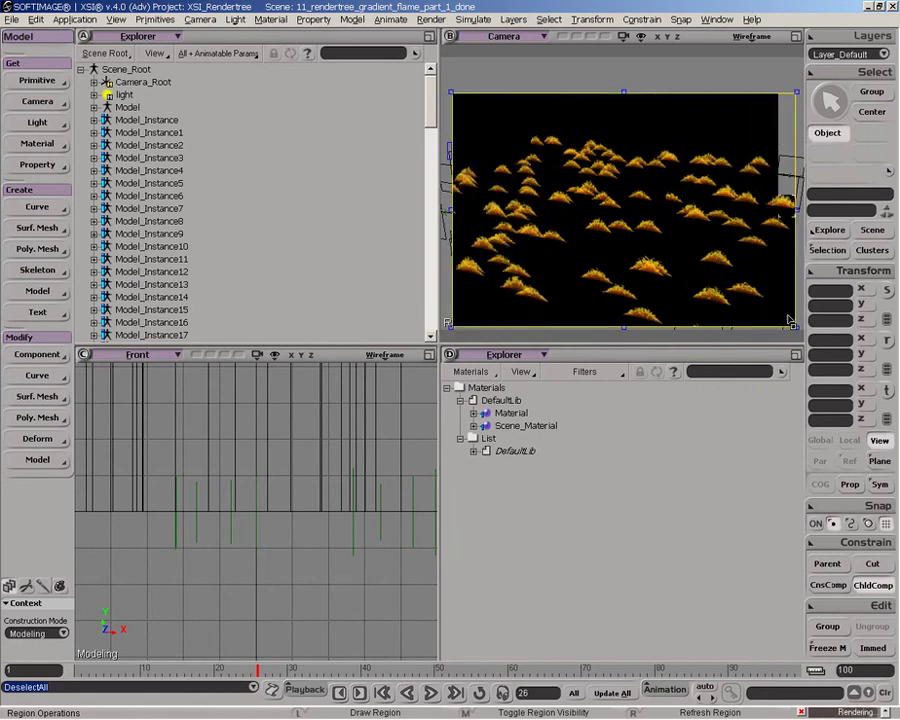
Step the timeline through frames 52, 65 and 72, watching the flame preview update
{"action": "left_click", "coordinate": [451, 668]}
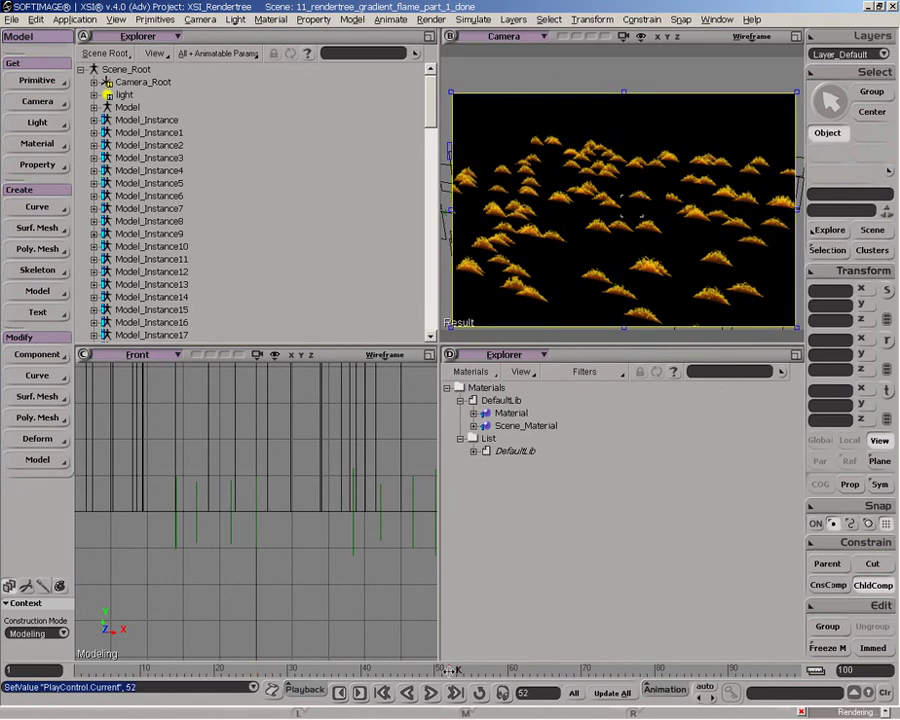
{"action": "left_click", "coordinate": [546, 668]}
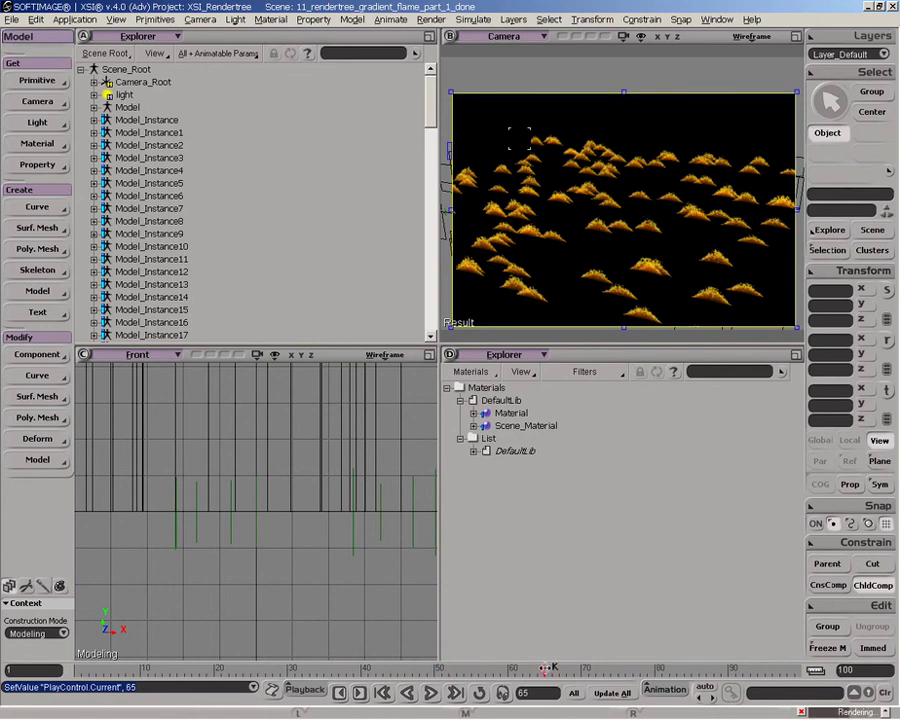
{"action": "left_click", "coordinate": [598, 668]}
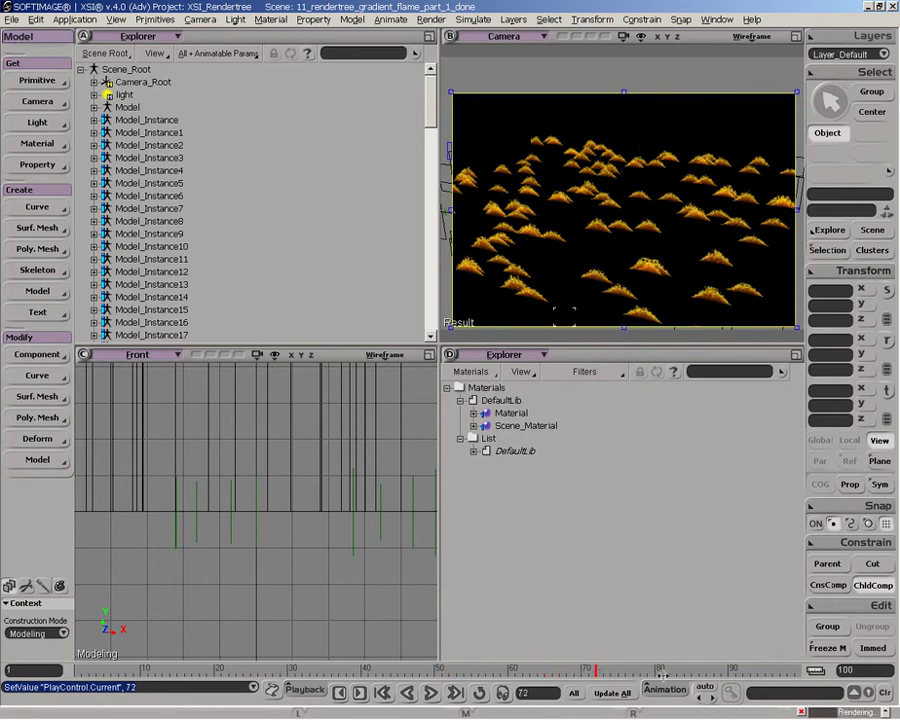